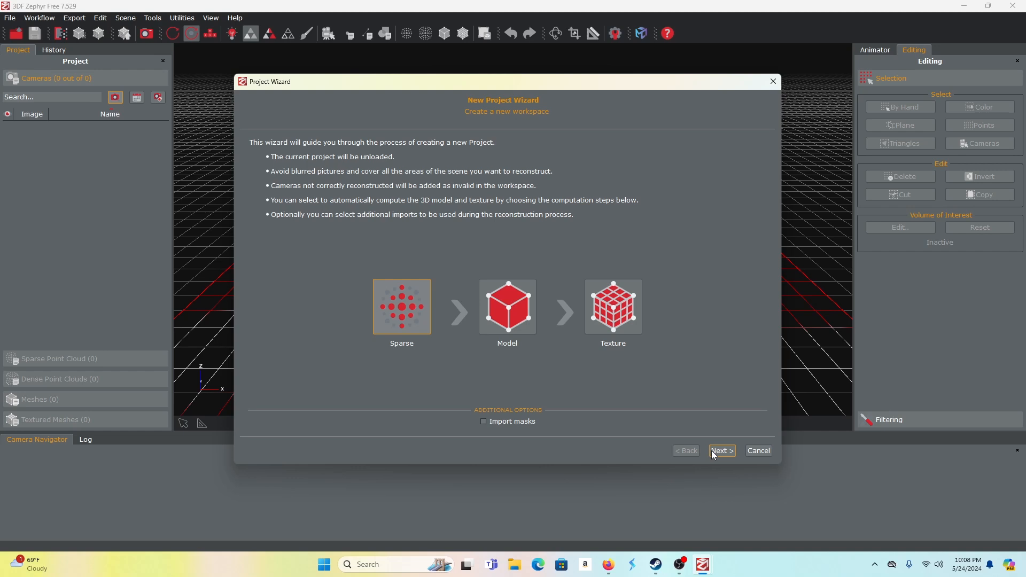
- Load all photos from the folder katate chop > block tiffs > Untitled Export into the new sparse project
{"action": "left_click", "coordinate": [713, 452]}
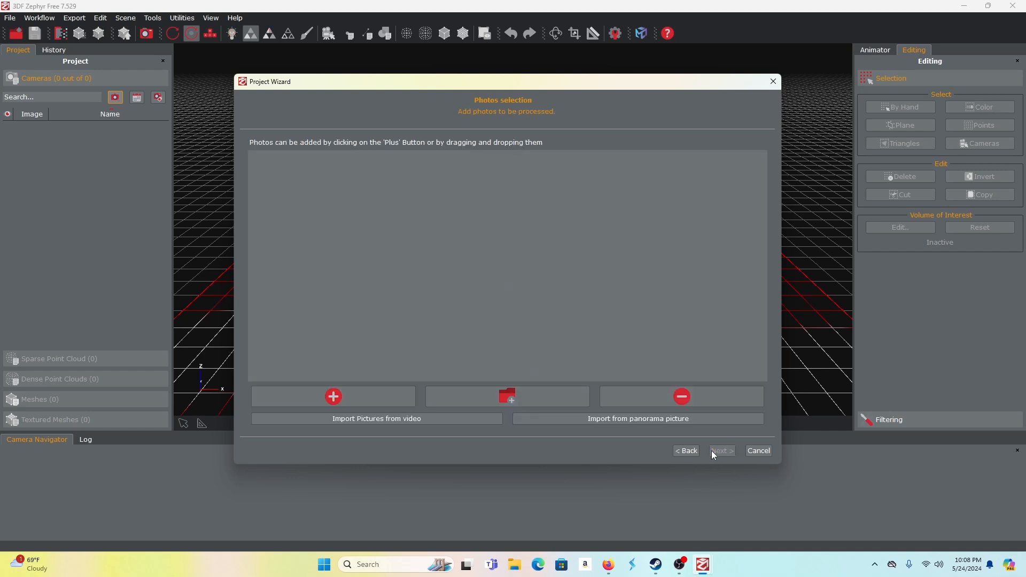
{"action": "left_click", "coordinate": [553, 409]}
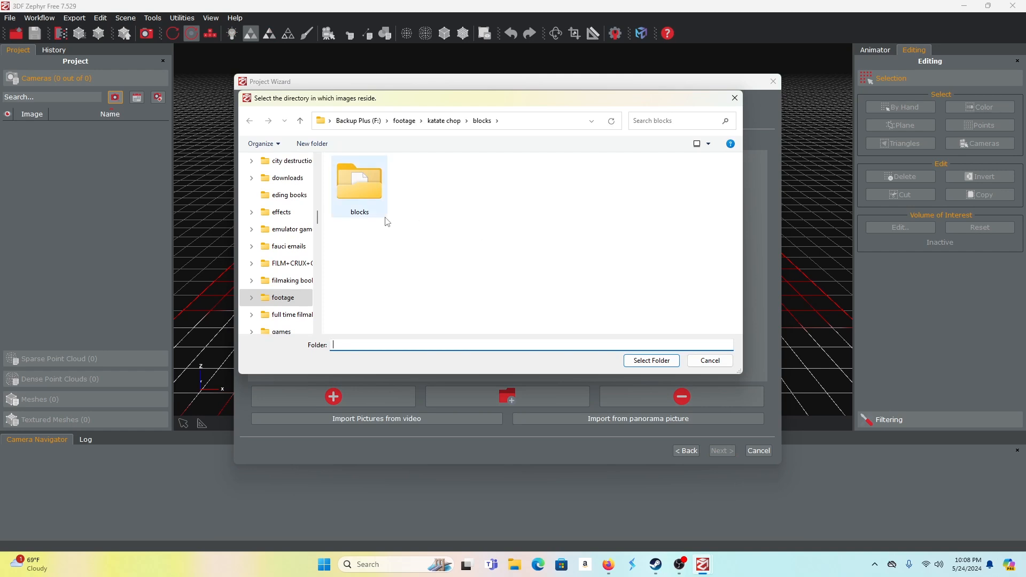
{"action": "double_click", "coordinate": [341, 191]}
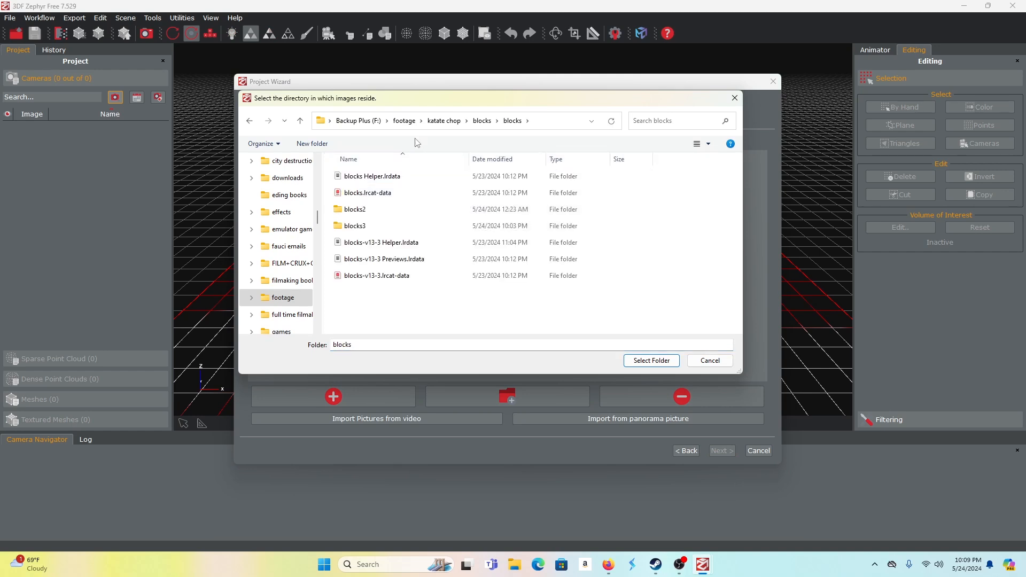
{"action": "left_click", "coordinate": [441, 121]}
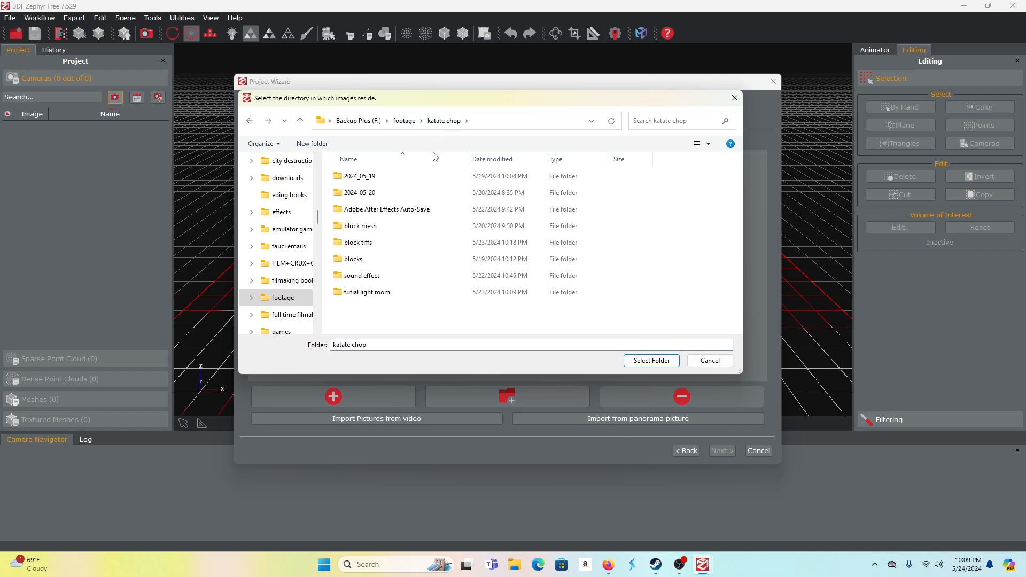
{"action": "double_click", "coordinate": [366, 243]}
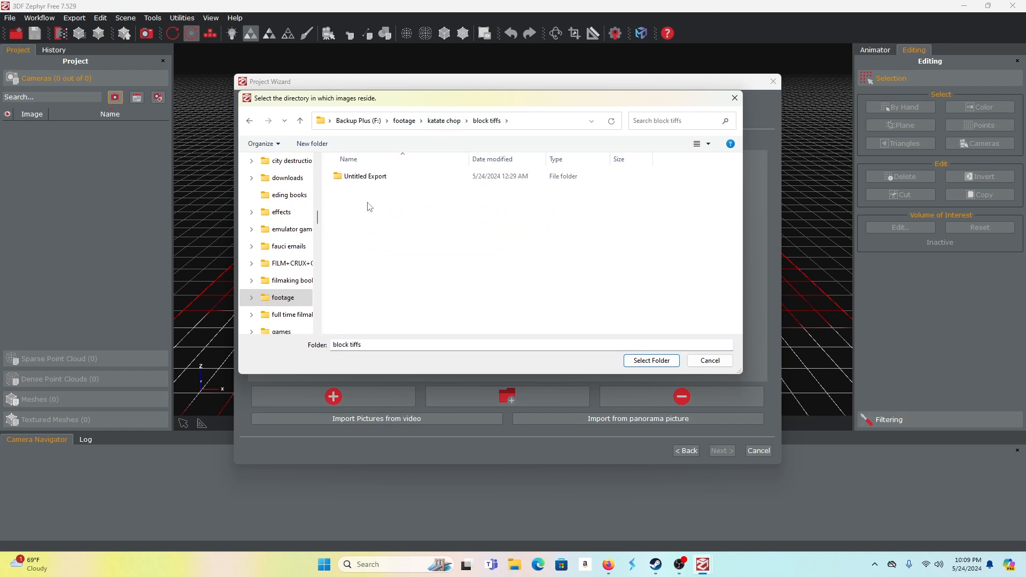
{"action": "double_click", "coordinate": [363, 178]}
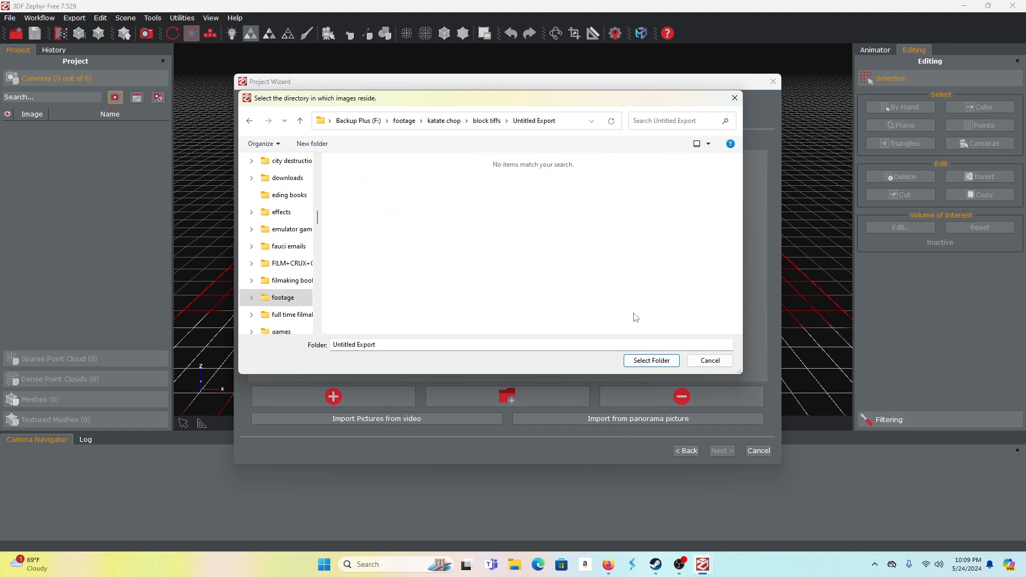
{"action": "left_click", "coordinate": [656, 362]}
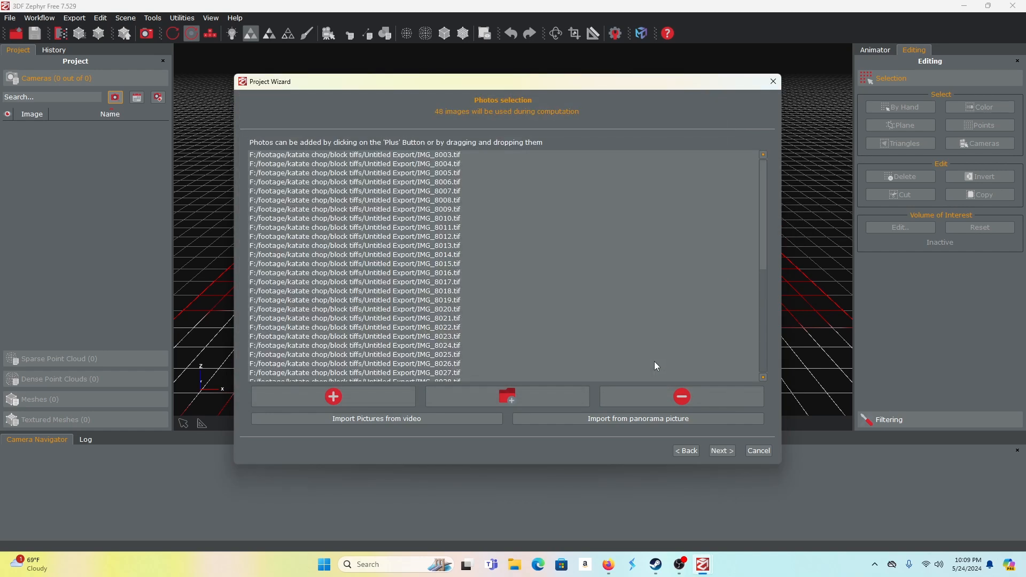
{"action": "left_click", "coordinate": [711, 450]}
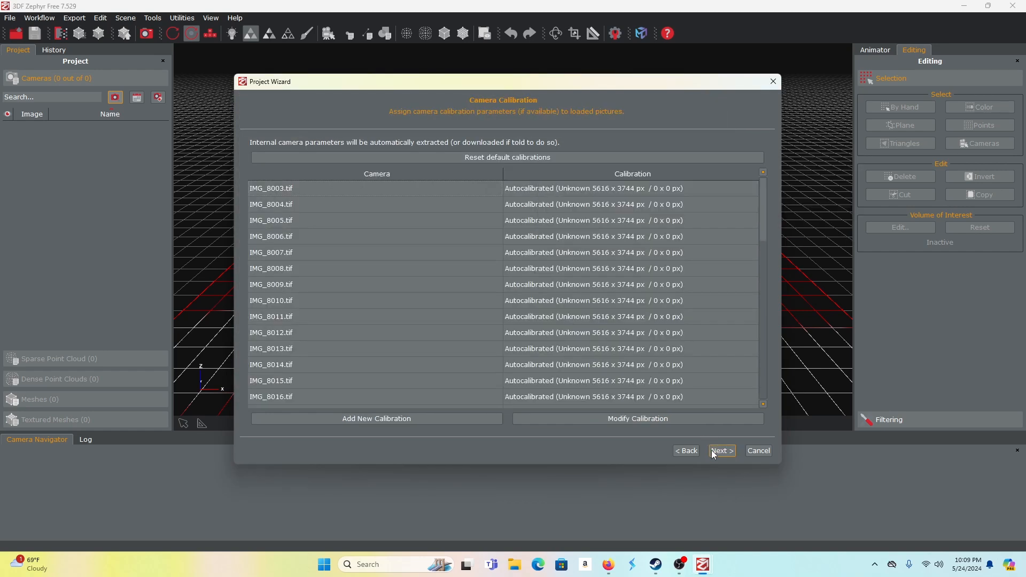
- Run the sparse reconstruction with the automatic camera calibrations, the Surface scan category and the Default preset
{"action": "left_click", "coordinate": [710, 450]}
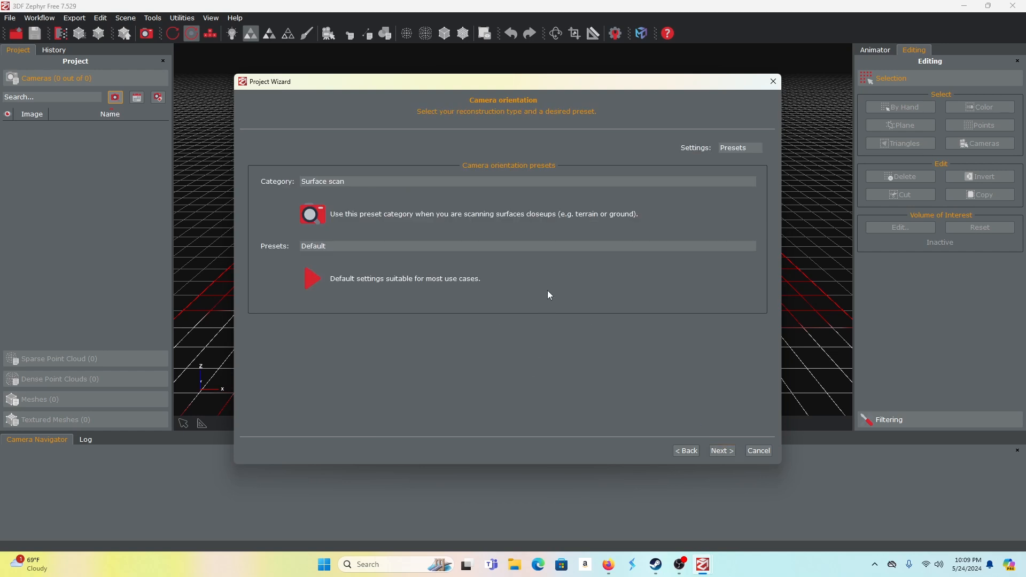
{"action": "left_click", "coordinate": [394, 183]}
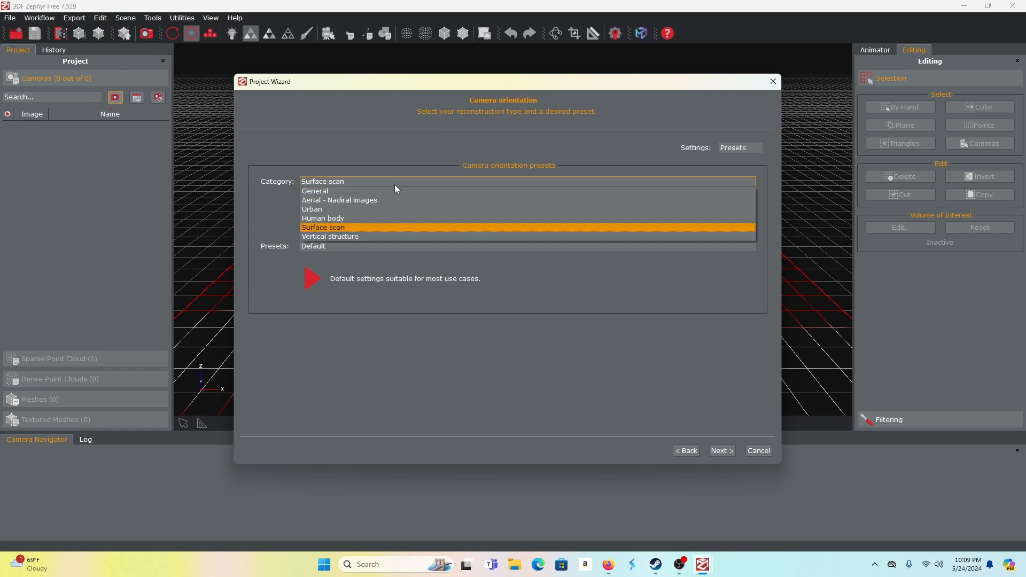
{"action": "left_click", "coordinate": [395, 185]}
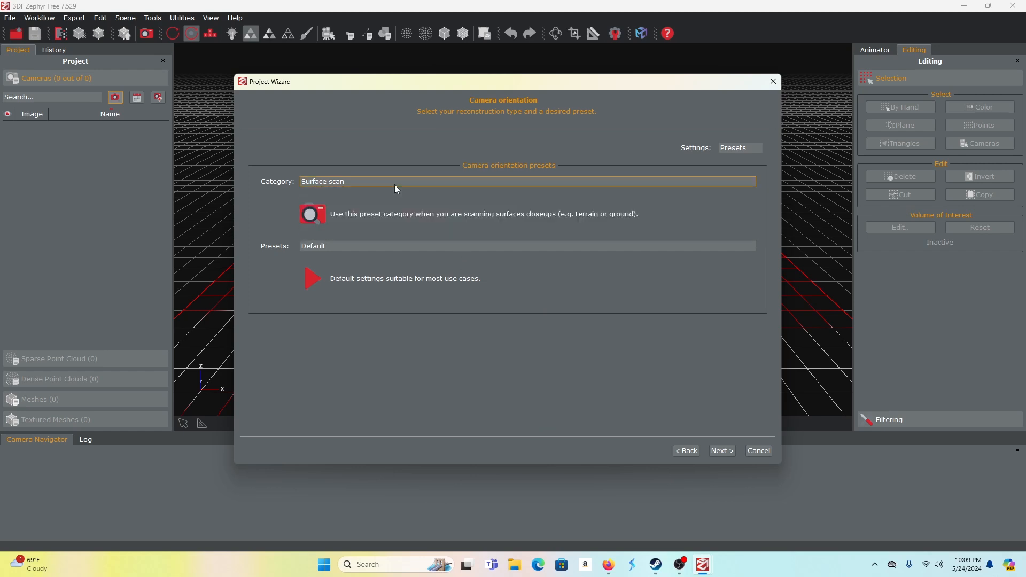
{"action": "left_click", "coordinate": [722, 451]}
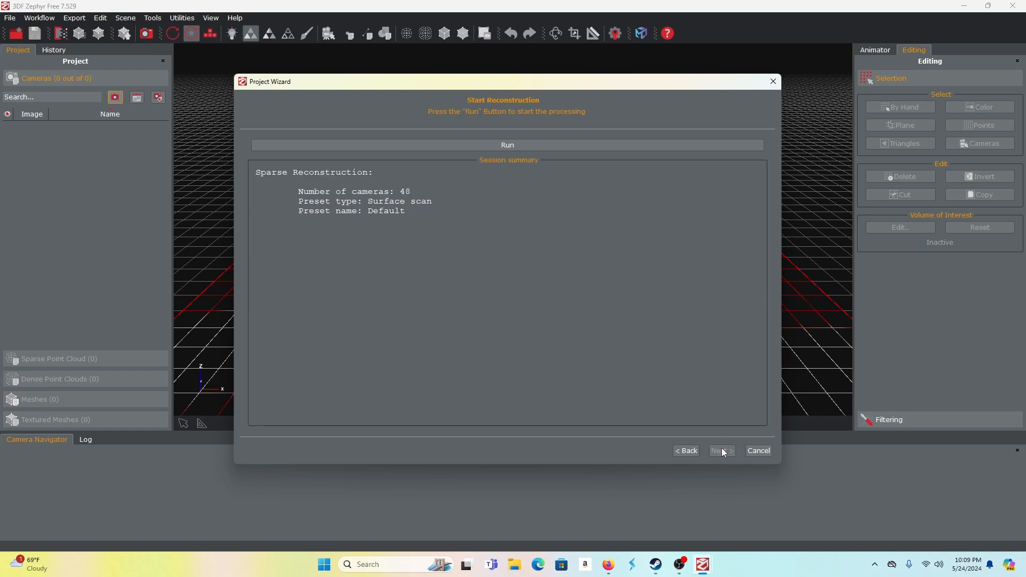
{"action": "left_click", "coordinate": [450, 141]}
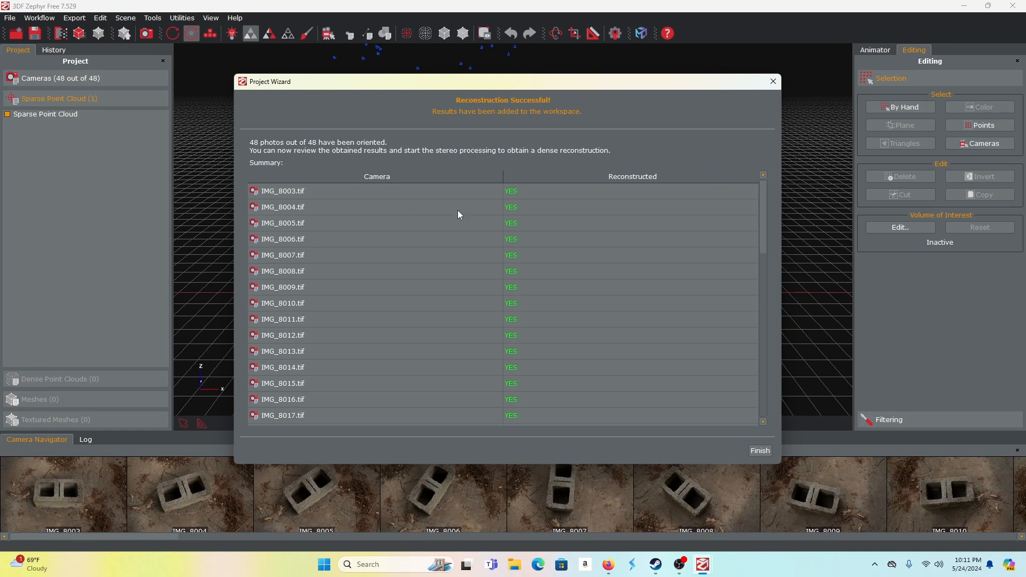
{"action": "left_click", "coordinate": [758, 454]}
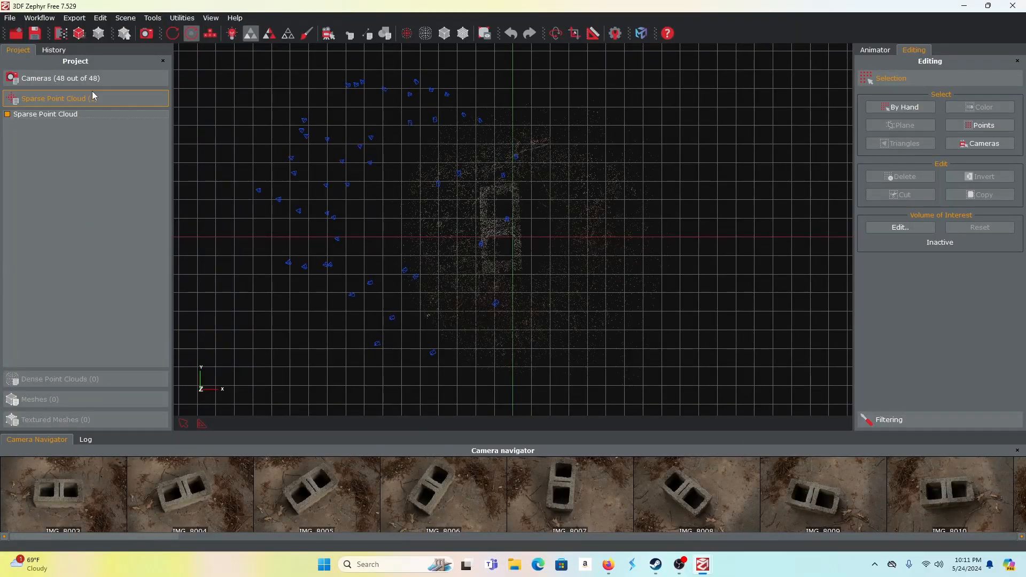
- Generate a dense point cloud from all cameras using the Surface scan category and the Default preset
{"action": "left_click", "coordinate": [38, 19]}
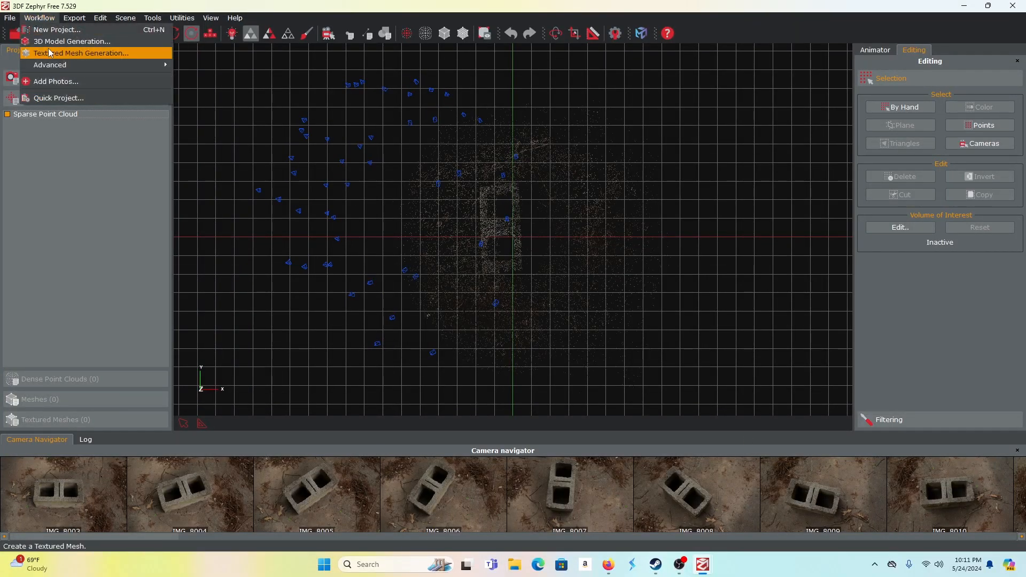
{"action": "mouse_move", "coordinate": [47, 68]}
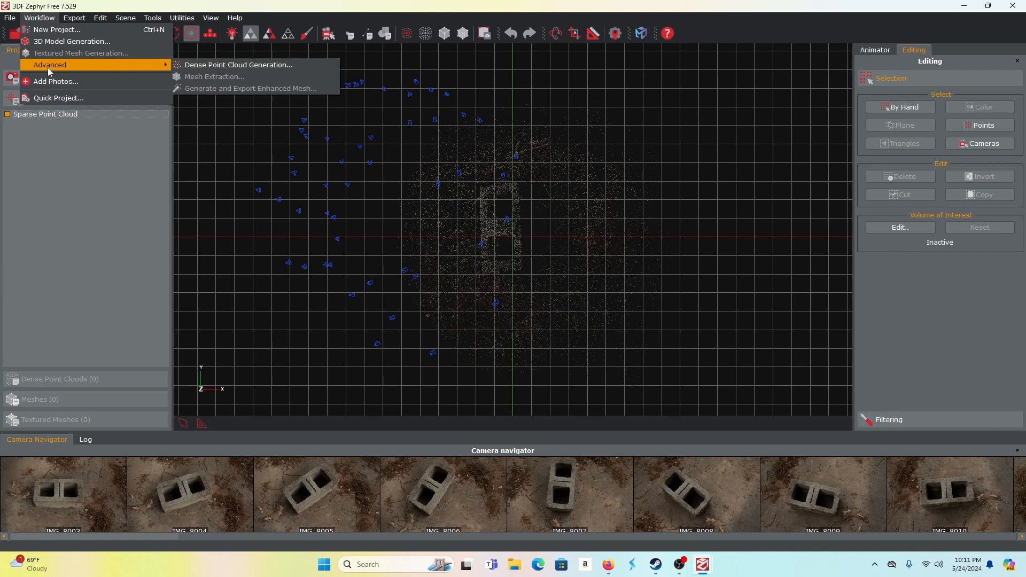
{"action": "left_click", "coordinate": [184, 66]}
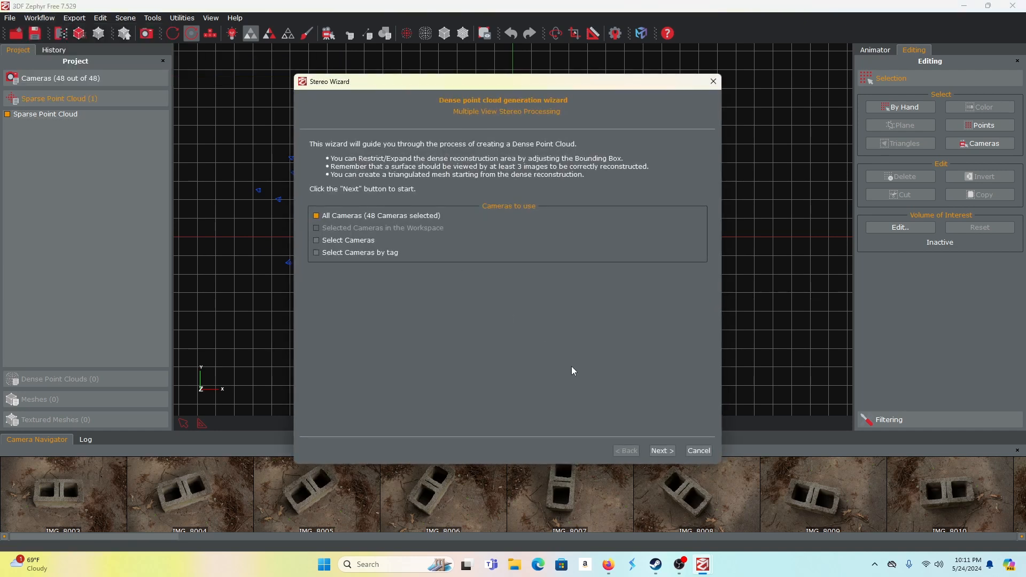
{"action": "left_click", "coordinate": [655, 451]}
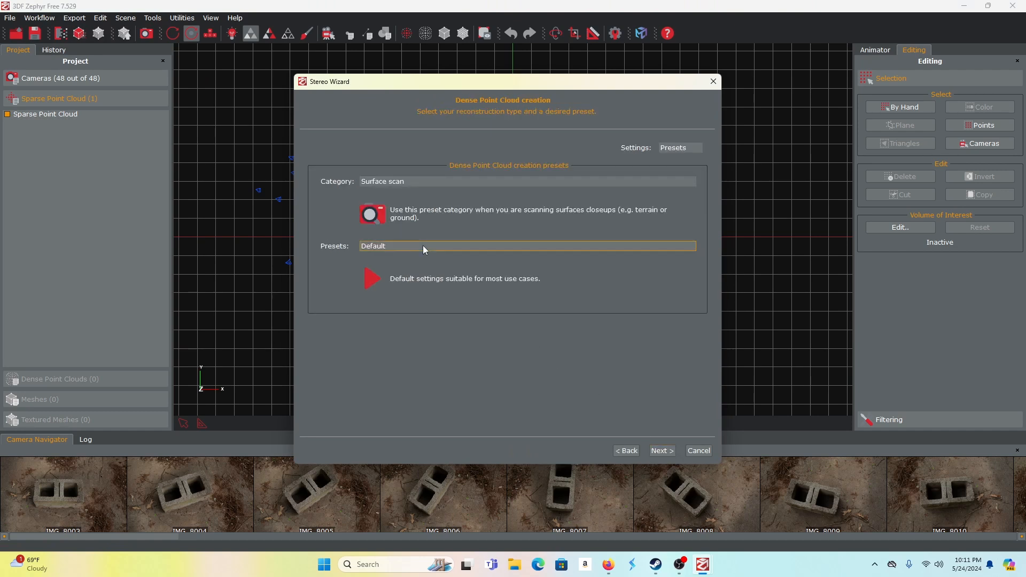
{"action": "left_click", "coordinate": [656, 451]}
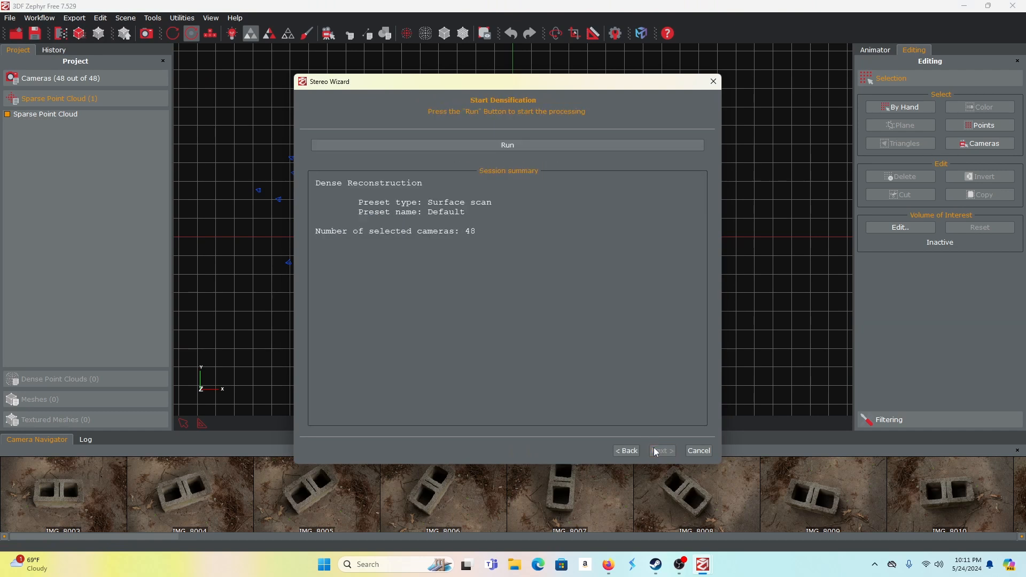
{"action": "left_click", "coordinate": [442, 151]}
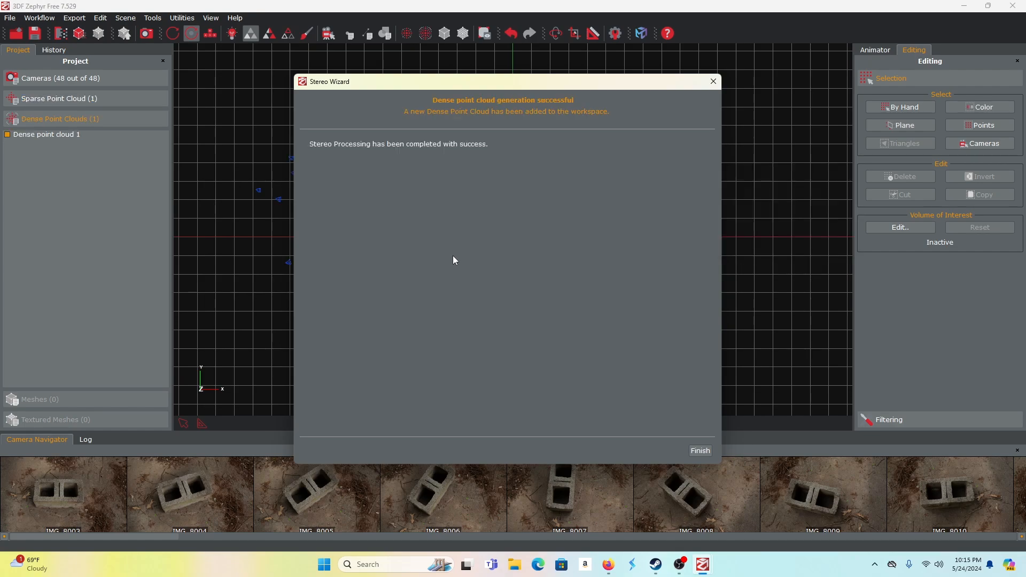
{"action": "left_click", "coordinate": [700, 451]}
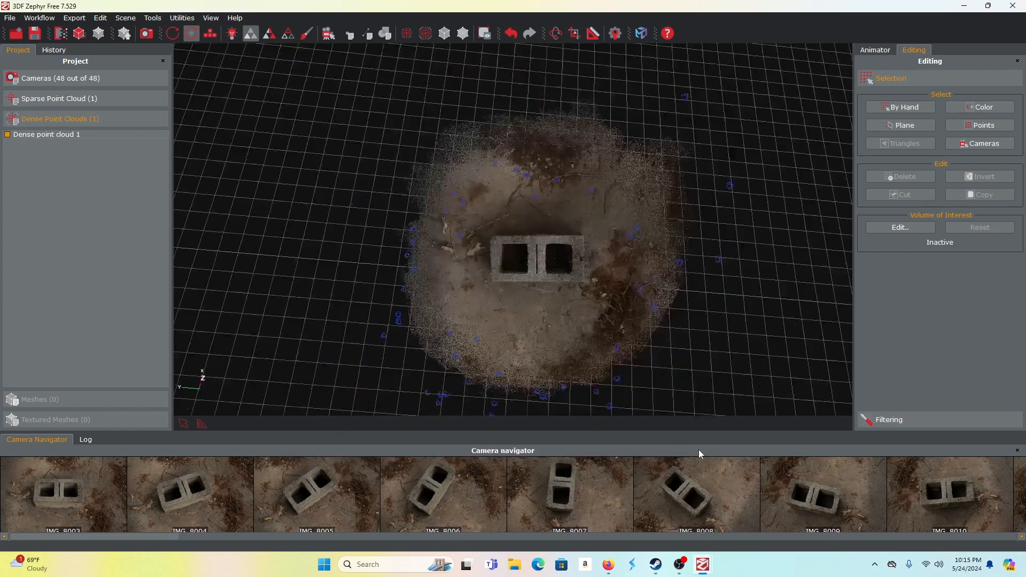
- Extract a mesh from the dense point cloud using all cameras, the Surface scan category and the Ultra preset
{"action": "left_click_drag", "start_coordinate": [546, 333], "coordinate": [517, 250]}
{"action": "scroll", "coordinate": [515, 246], "scroll_direction": "up", "scroll_amount": 3}
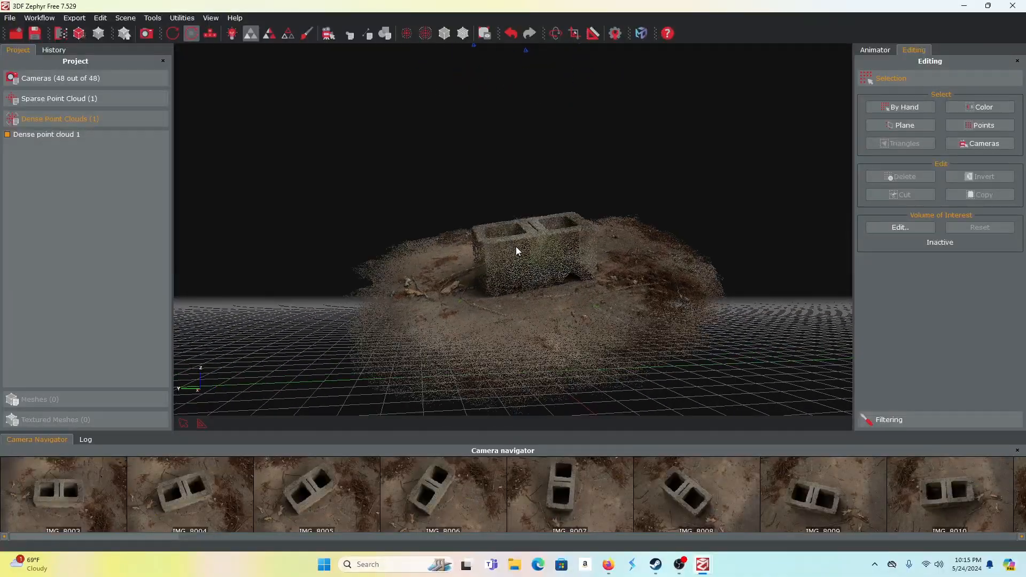
{"action": "scroll", "coordinate": [515, 246], "scroll_direction": "down", "scroll_amount": 2}
{"action": "scroll", "coordinate": [515, 246], "scroll_direction": "up", "scroll_amount": 1}
{"action": "left_click_drag", "start_coordinate": [514, 252], "coordinate": [415, 219]}
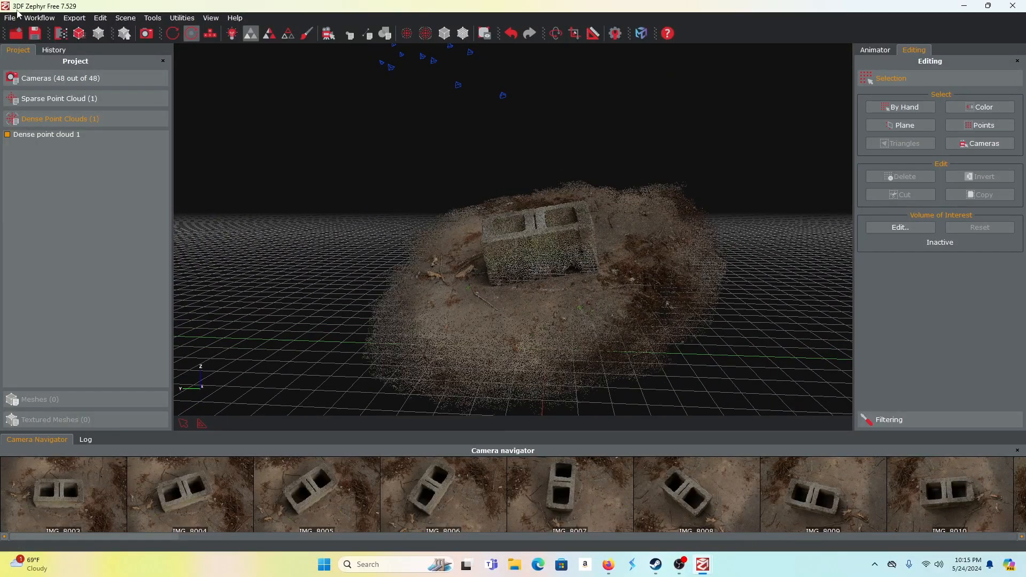
{"action": "left_click", "coordinate": [39, 17]}
{"action": "mouse_move", "coordinate": [72, 65]}
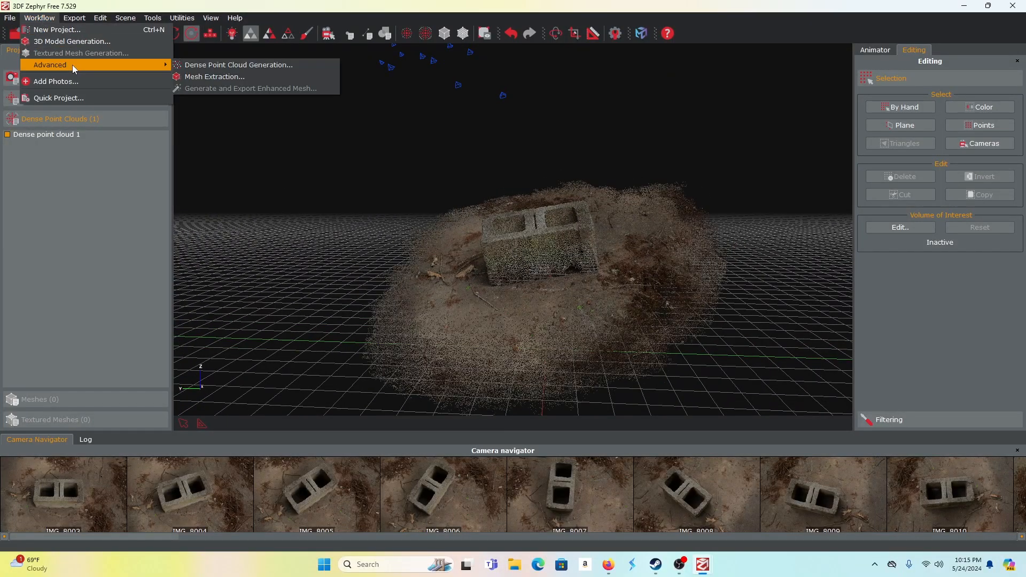
{"action": "left_click", "coordinate": [193, 77]}
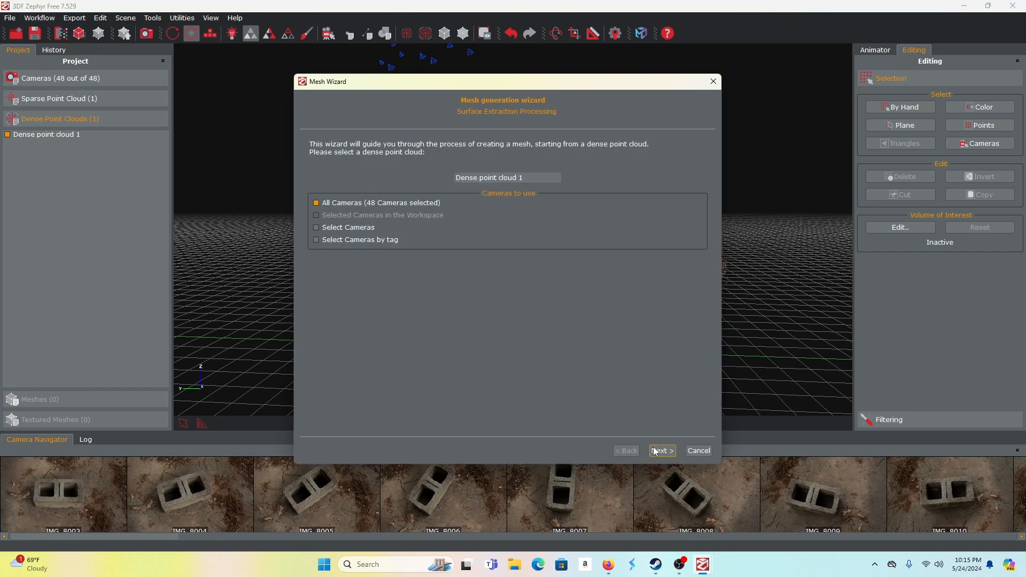
{"action": "left_click", "coordinate": [656, 451]}
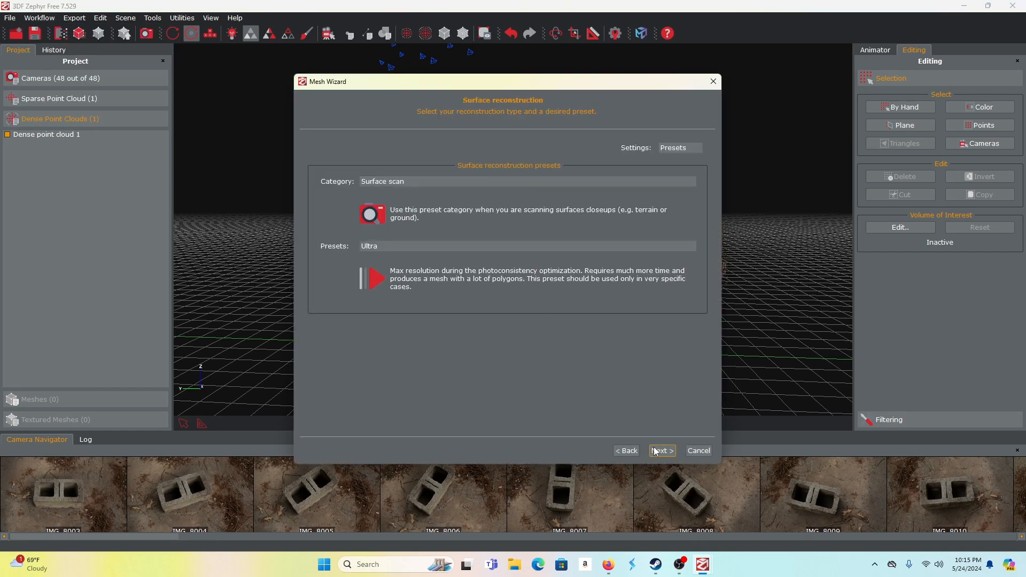
{"action": "left_click", "coordinate": [508, 245]}
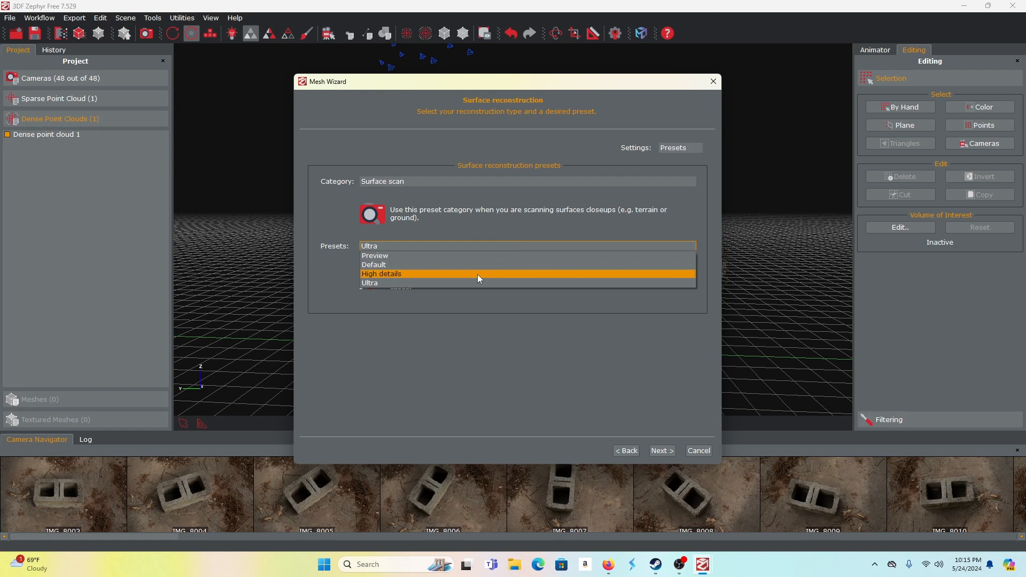
{"action": "left_click", "coordinate": [474, 284]}
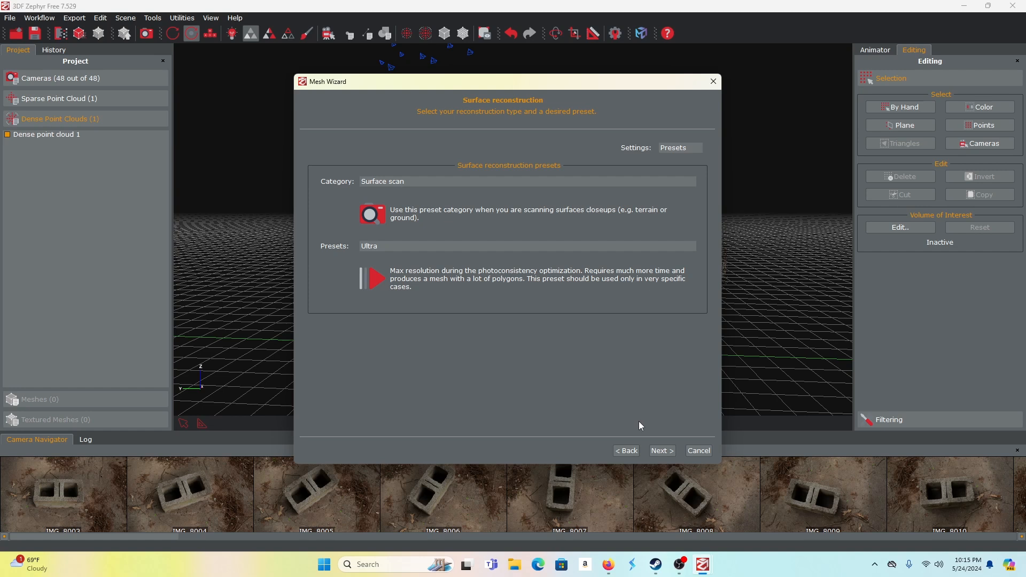
{"action": "left_click", "coordinate": [655, 452]}
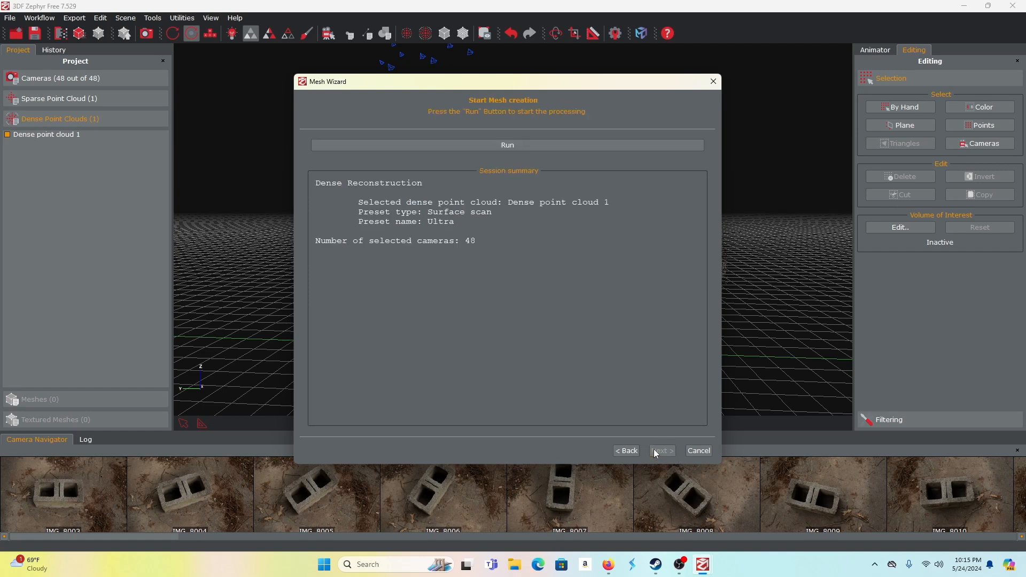
{"action": "left_click", "coordinate": [517, 145]}
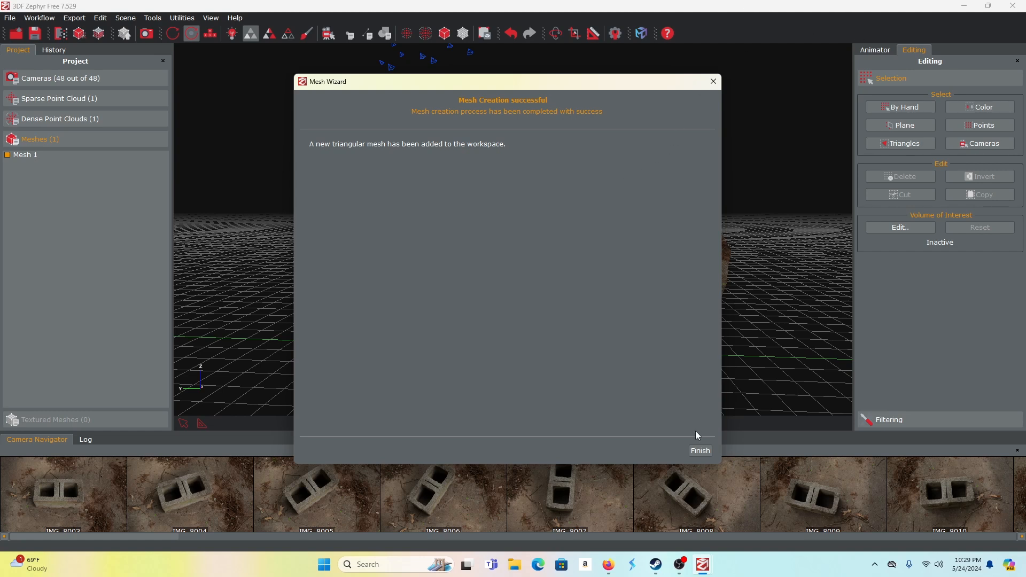
{"action": "left_click", "coordinate": [700, 451]}
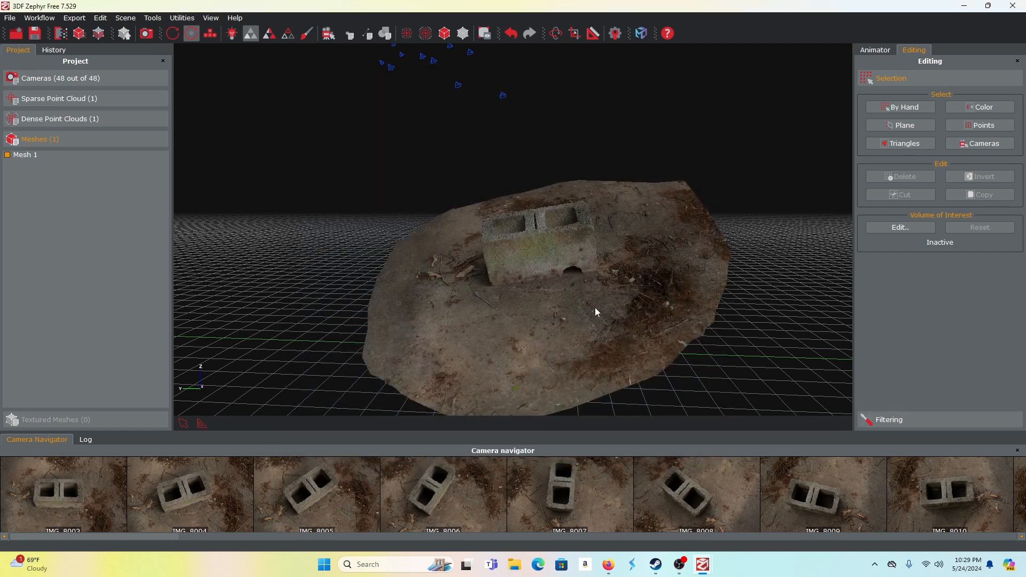
- Examine the extracted cinder block mesh and surrounding ground from above, up close and from the side
{"action": "left_click_drag", "start_coordinate": [596, 307], "coordinate": [582, 385]}
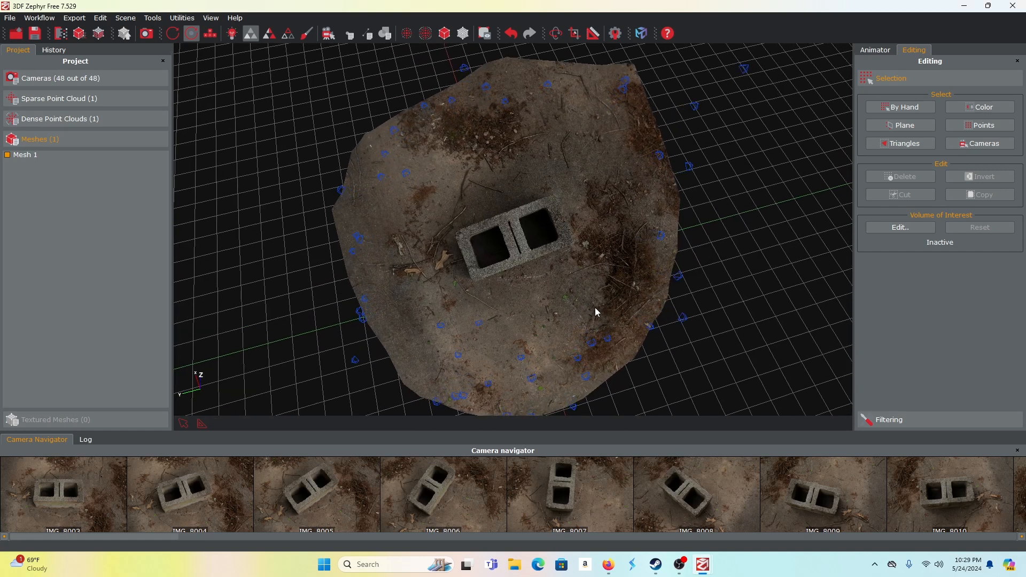
{"action": "scroll", "coordinate": [597, 312], "scroll_direction": "up", "scroll_amount": 5}
{"action": "scroll", "coordinate": [597, 311], "scroll_direction": "up", "scroll_amount": 2}
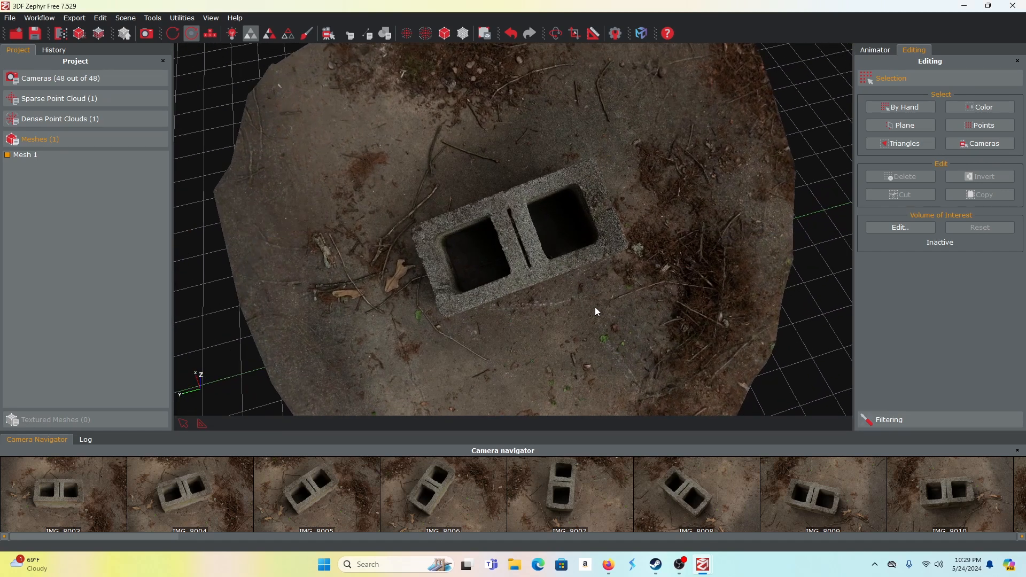
{"action": "scroll", "coordinate": [594, 307], "scroll_direction": "down", "scroll_amount": 3}
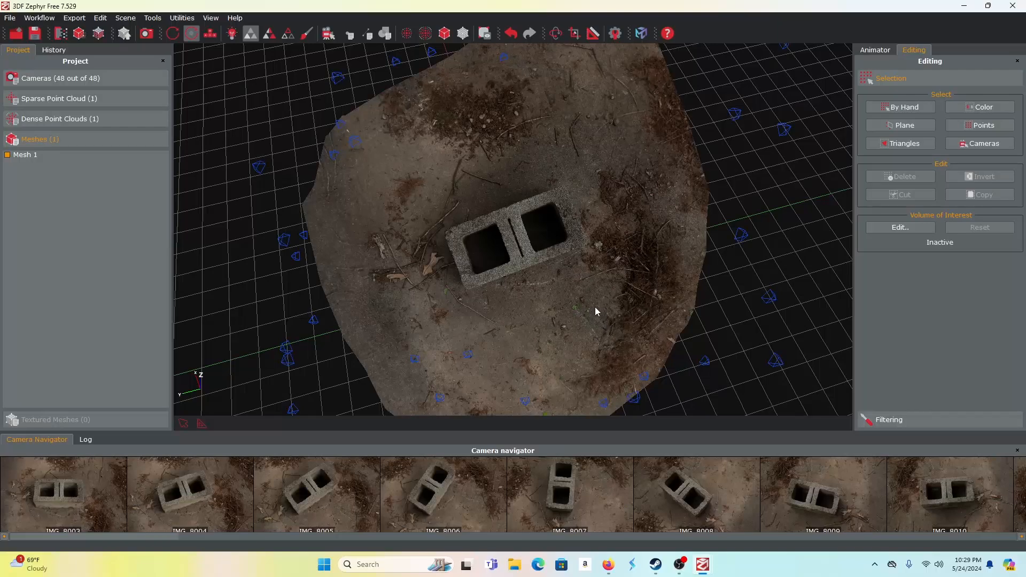
{"action": "left_click_drag", "start_coordinate": [548, 301], "coordinate": [529, 190]}
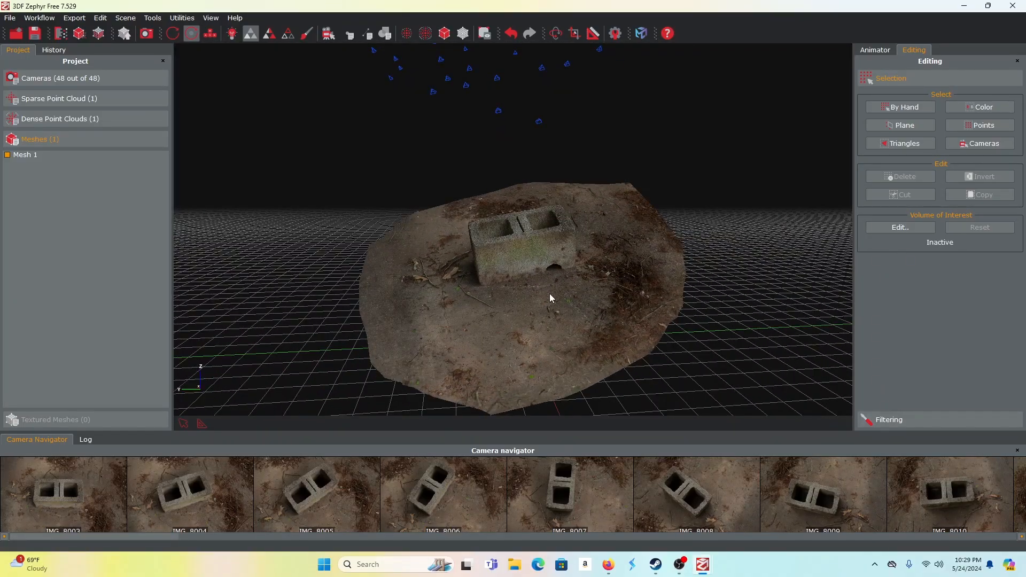
- Delete the ground in front of the block and beyond its left end from the mesh using a manual polygon selection
{"action": "left_click_drag", "start_coordinate": [549, 294], "coordinate": [540, 323]}
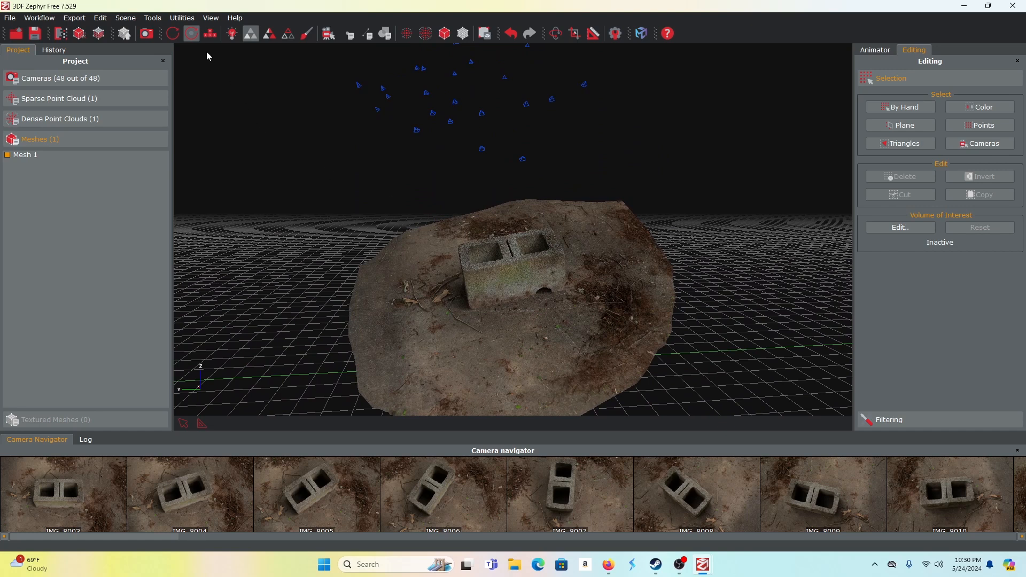
{"action": "left_click", "coordinate": [153, 18]}
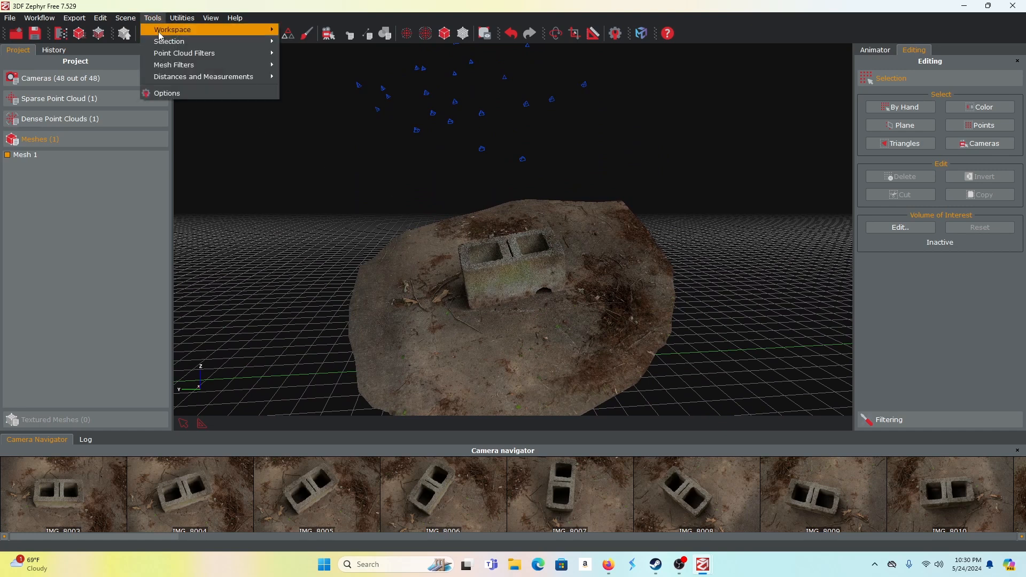
{"action": "mouse_move", "coordinate": [168, 46]}
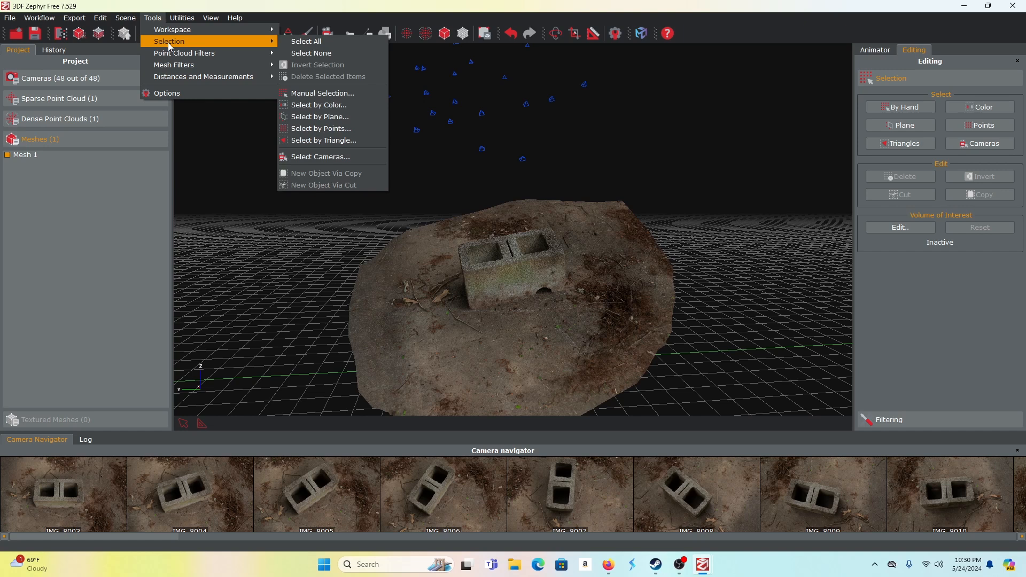
{"action": "left_click", "coordinate": [316, 93]}
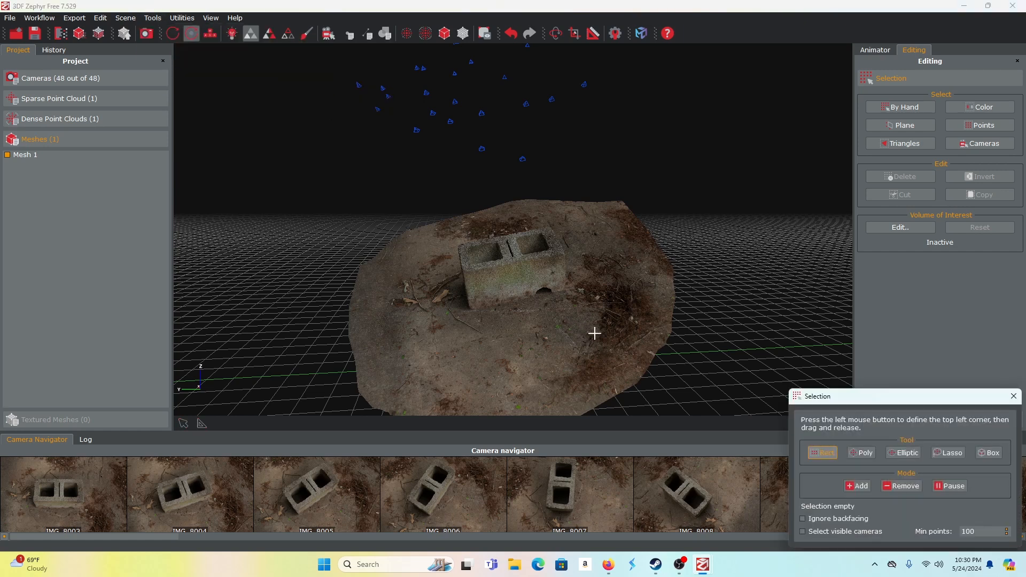
{"action": "scroll", "coordinate": [602, 350], "scroll_direction": "down", "scroll_amount": 4}
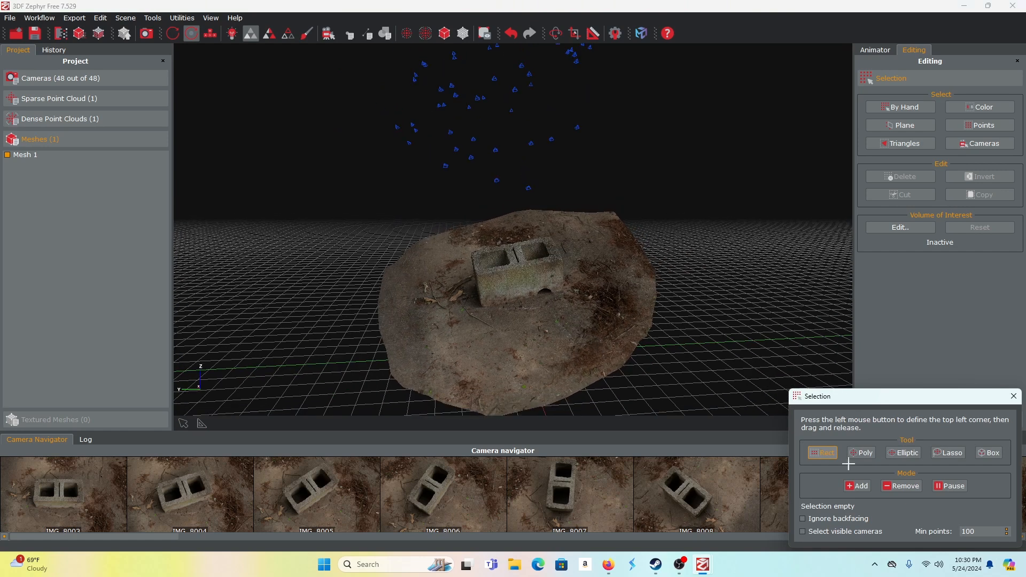
{"action": "left_click", "coordinate": [865, 454]}
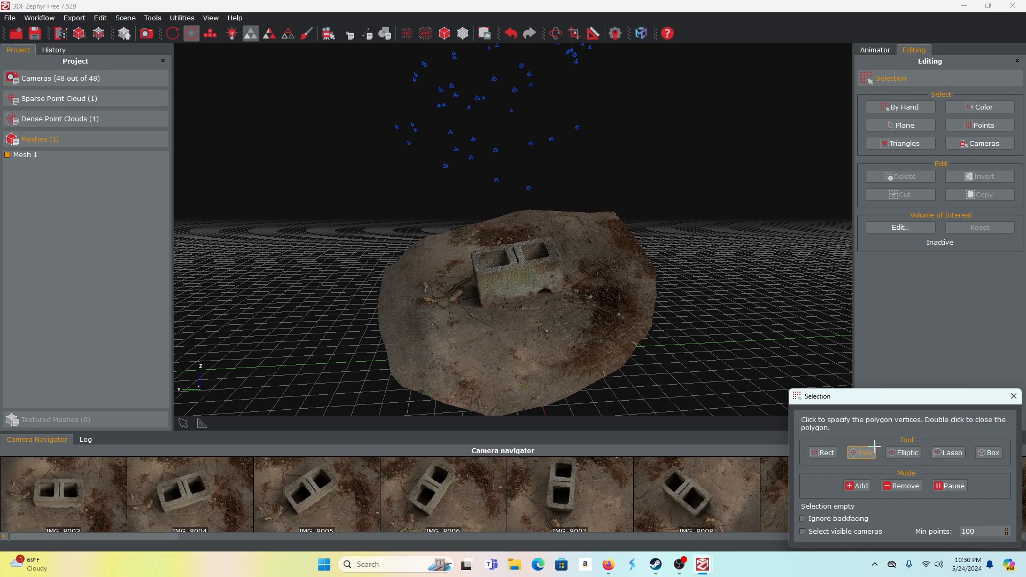
{"action": "left_click", "coordinate": [621, 373]}
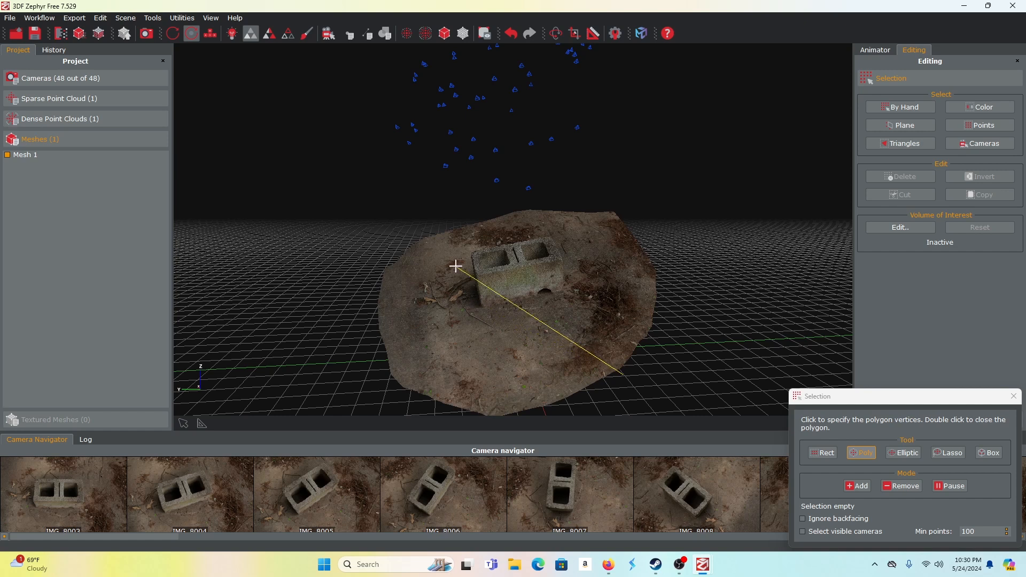
{"action": "left_click", "coordinate": [475, 304]}
{"action": "left_click", "coordinate": [454, 214]}
{"action": "left_click", "coordinate": [314, 227]}
{"action": "left_click", "coordinate": [375, 392]}
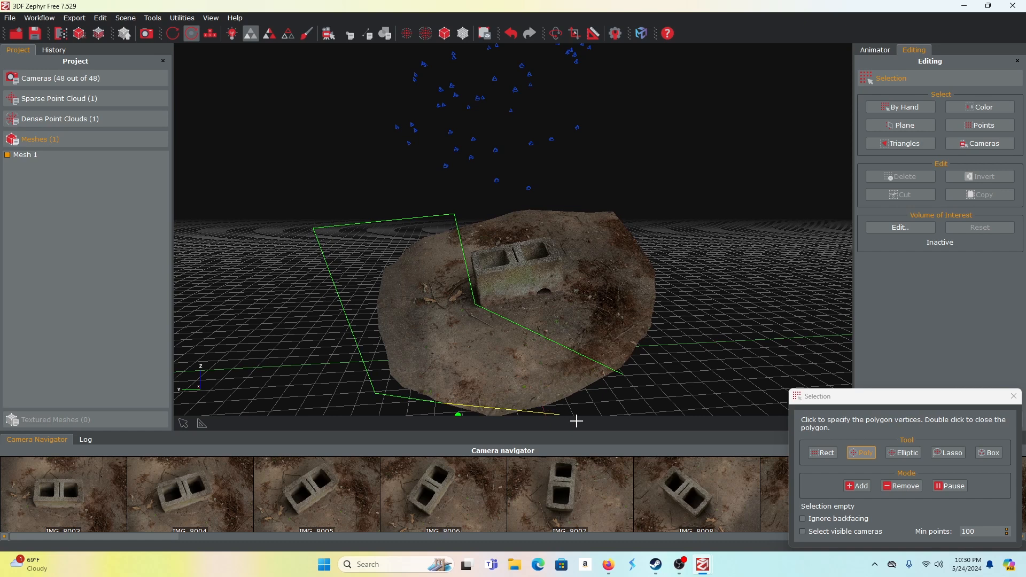
{"action": "left_click", "coordinate": [592, 404]}
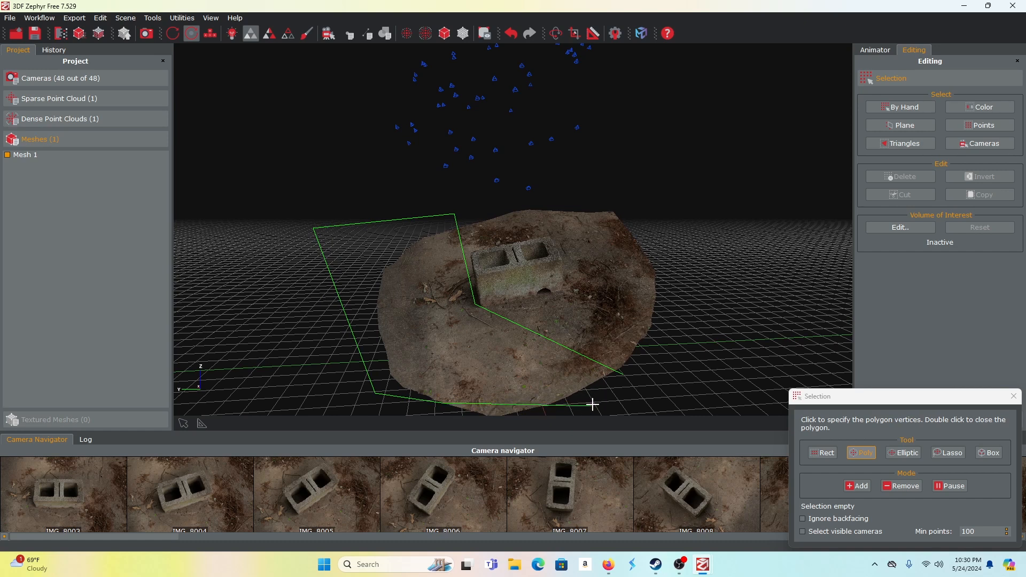
{"action": "double_click", "coordinate": [622, 380]}
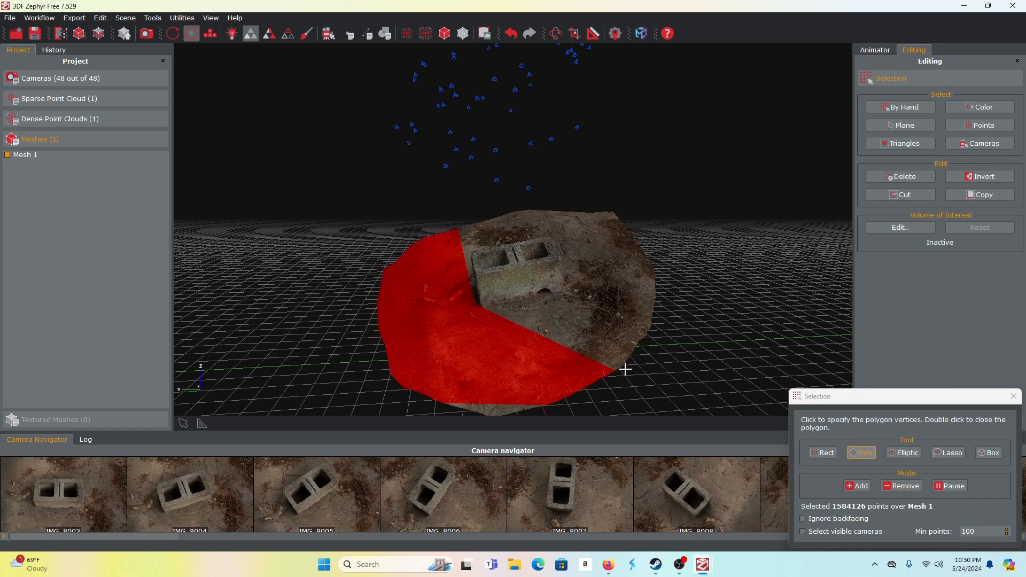
{"action": "left_click", "coordinate": [882, 173]}
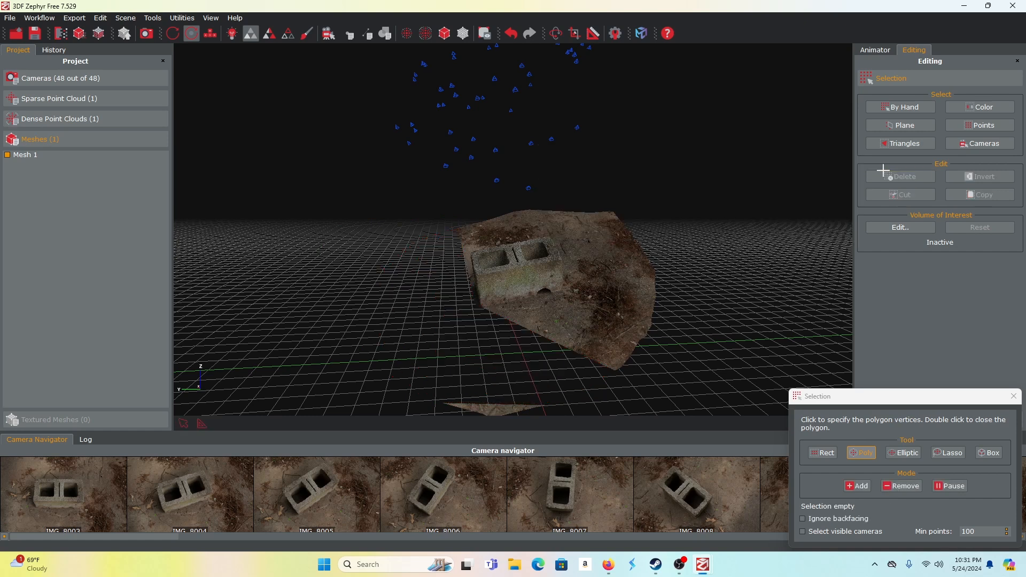
- Outline the detached sliver of ground left in front of the block with a polygon selection and delete it
{"action": "middle_click_drag", "start_coordinate": [516, 327], "coordinate": [522, 304]}
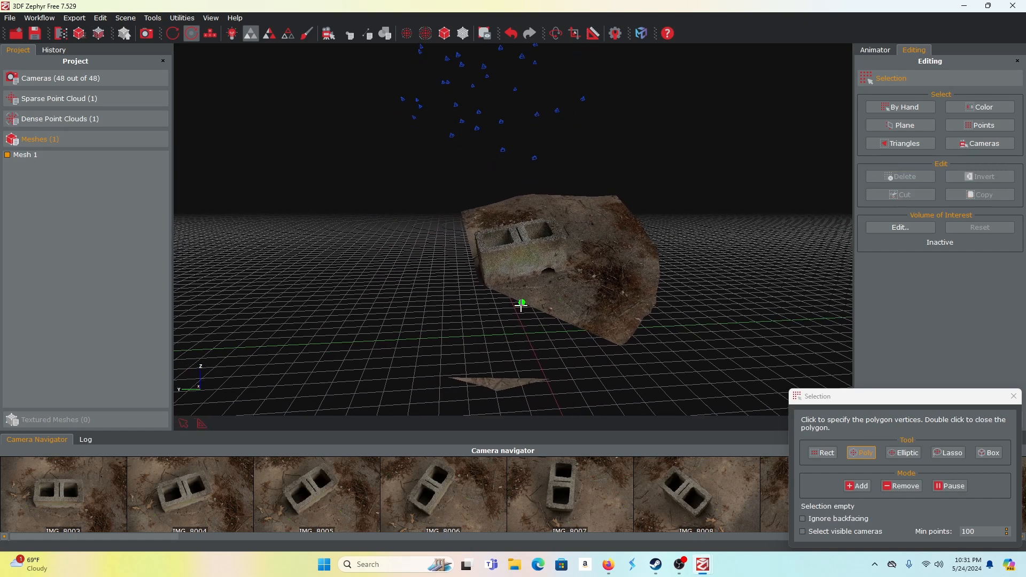
{"action": "left_click", "coordinate": [533, 352]}
{"action": "left_click", "coordinate": [449, 344]}
{"action": "left_click", "coordinate": [437, 380]}
{"action": "left_click", "coordinate": [457, 408]}
{"action": "left_click", "coordinate": [555, 411]}
{"action": "left_click", "coordinate": [564, 384]}
{"action": "double_click", "coordinate": [532, 348]}
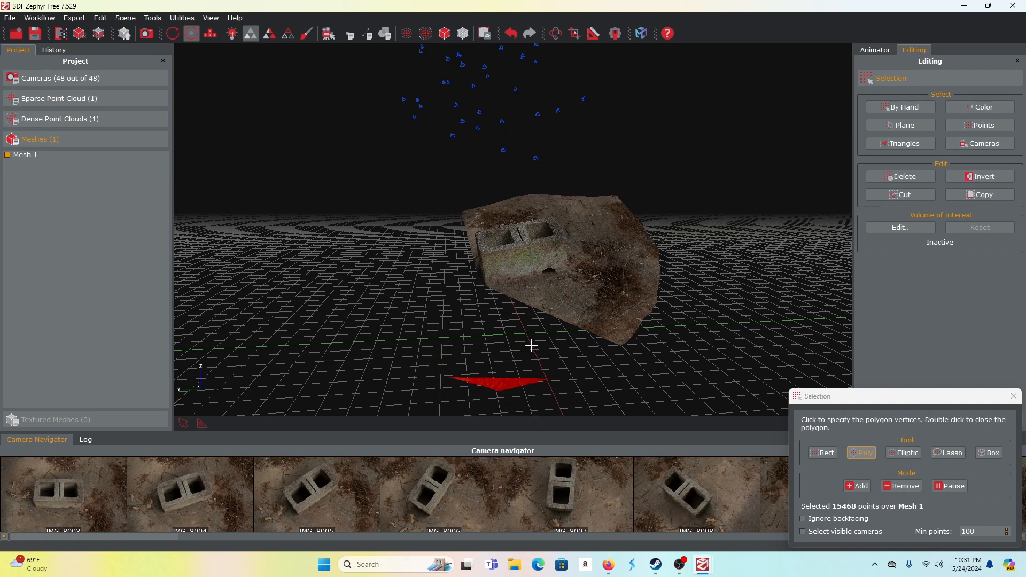
{"action": "left_click", "coordinate": [891, 177]}
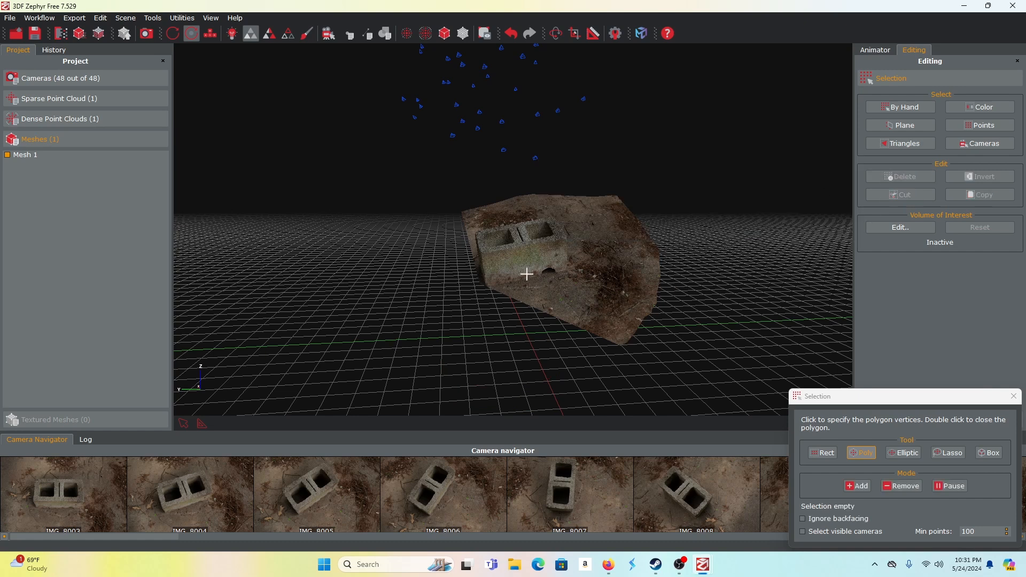
- Select the ground along the block's front, add the ground beyond its right end with a second polygon, and delete both areas
{"action": "left_click", "coordinate": [496, 283]}
{"action": "left_click", "coordinate": [693, 237]}
{"action": "left_click", "coordinate": [677, 363]}
{"action": "left_click", "coordinate": [507, 357]}
{"action": "left_click", "coordinate": [474, 289]}
{"action": "double_click", "coordinate": [498, 286]}
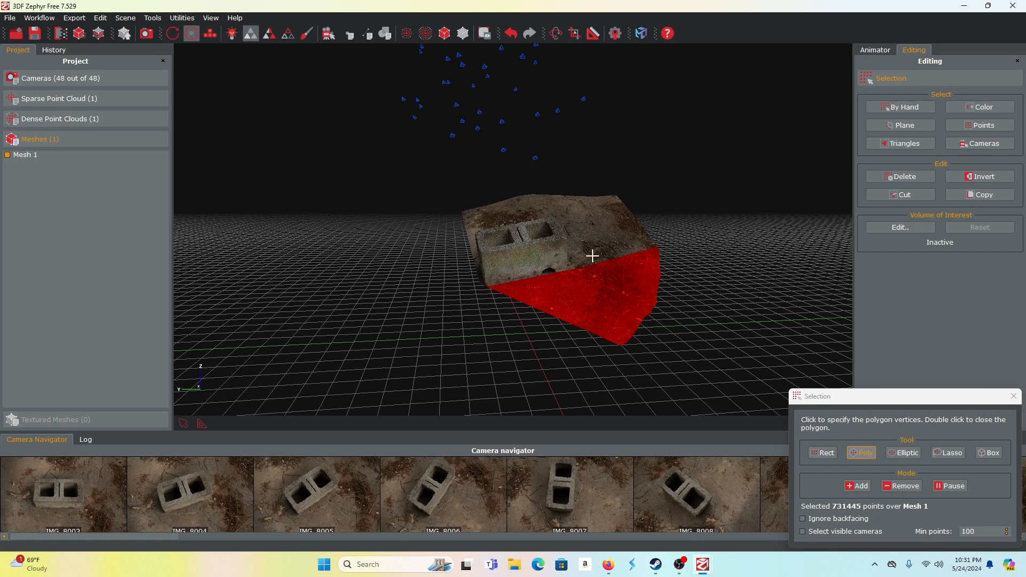
{"action": "key", "text": "ctrl"}
{"action": "left_click", "coordinate": [571, 270]}
{"action": "left_click", "coordinate": [567, 233]}
{"action": "left_click", "coordinate": [552, 210]}
{"action": "left_click", "coordinate": [570, 165]}
{"action": "left_click", "coordinate": [638, 158]}
{"action": "left_click", "coordinate": [717, 196]}
{"action": "left_click", "coordinate": [724, 305]}
{"action": "double_click", "coordinate": [579, 272]}
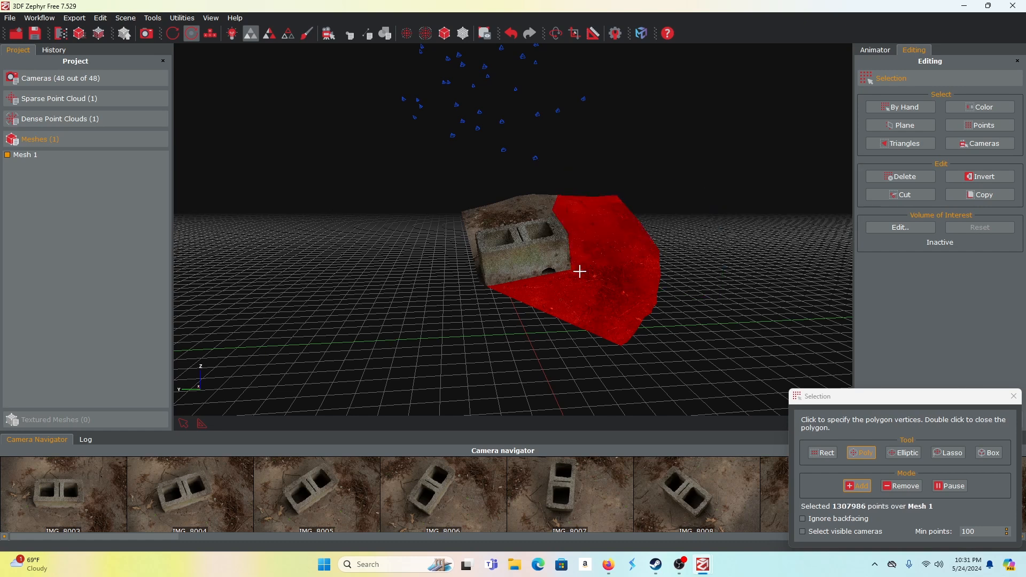
{"action": "left_click", "coordinate": [901, 177]}
- Outline the remaining strip of ground behind the block with a polygon selection, staying clear of the block, and delete it
{"action": "left_click_drag", "start_coordinate": [524, 250], "coordinate": [492, 287]}
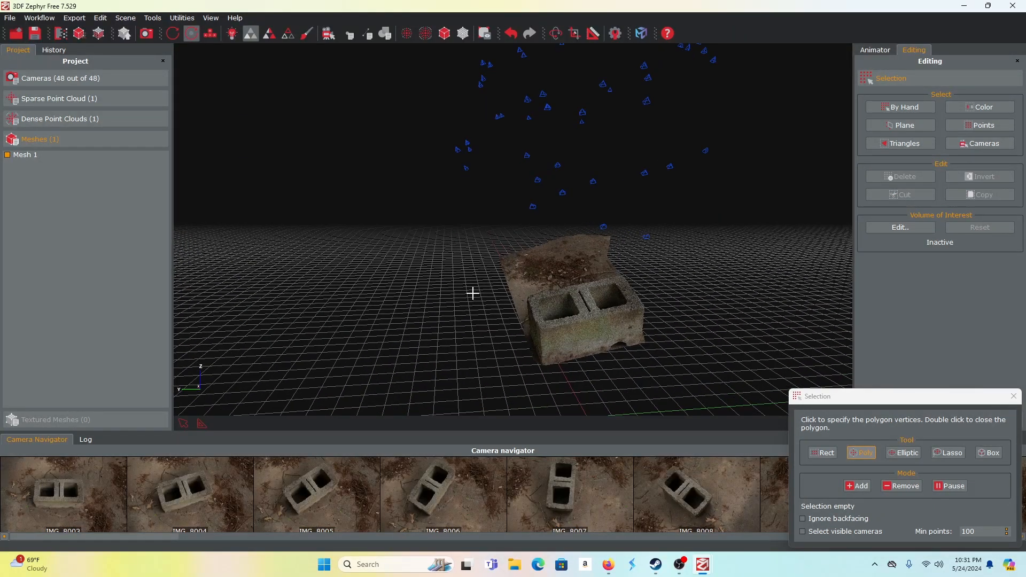
{"action": "key", "text": "space"}
{"action": "left_click_drag", "start_coordinate": [473, 292], "coordinate": [650, 295]}
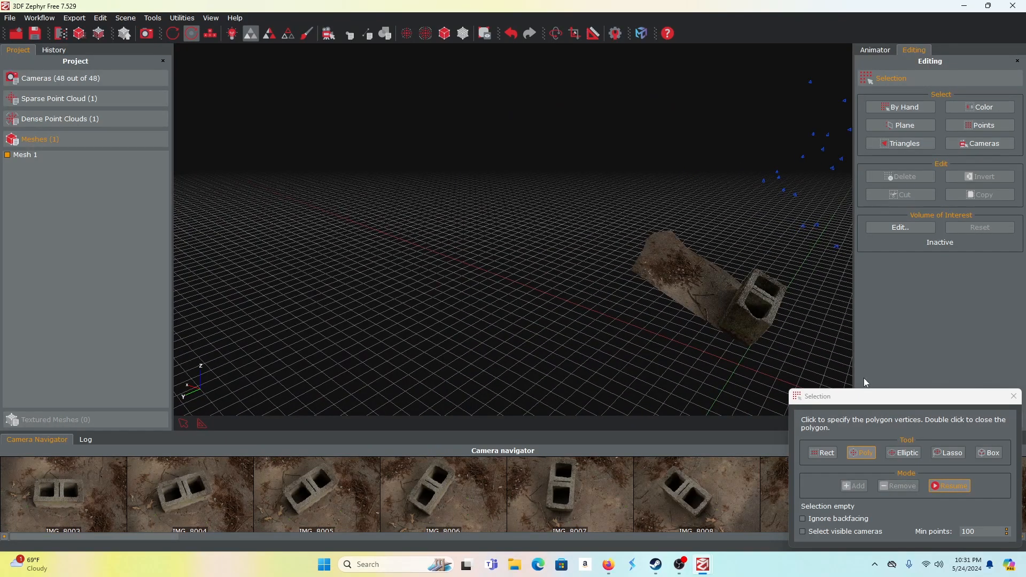
{"action": "left_click", "coordinate": [936, 486]}
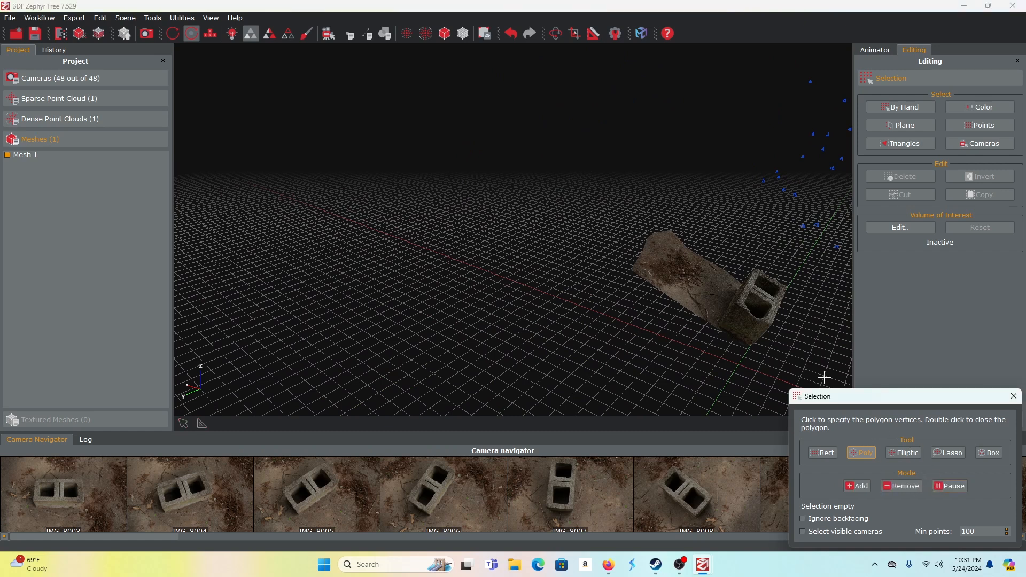
{"action": "left_click", "coordinate": [737, 253]}
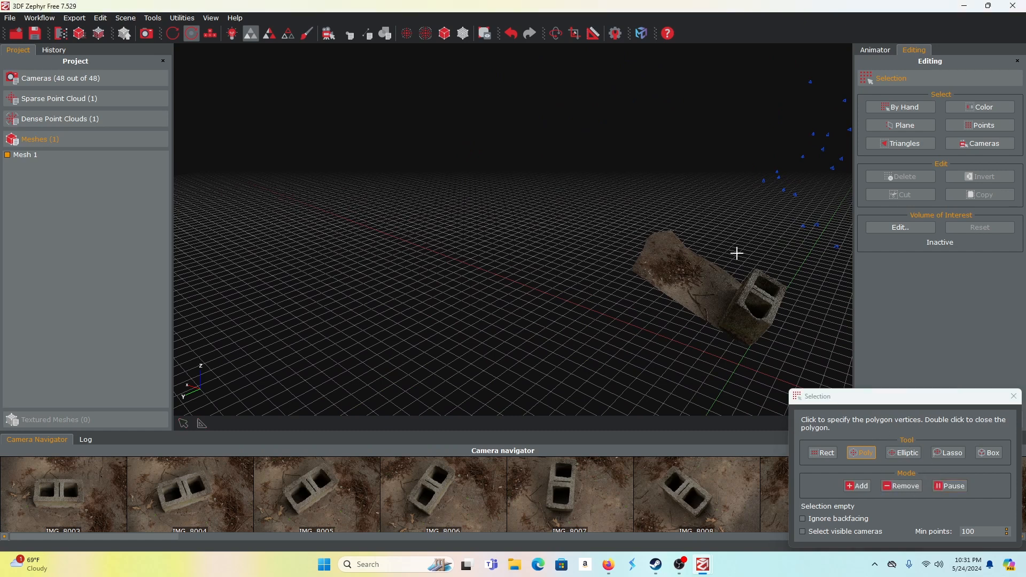
{"action": "left_click", "coordinate": [721, 341]}
{"action": "left_click", "coordinate": [599, 302]}
{"action": "left_click", "coordinate": [608, 223]}
{"action": "left_click", "coordinate": [680, 182]}
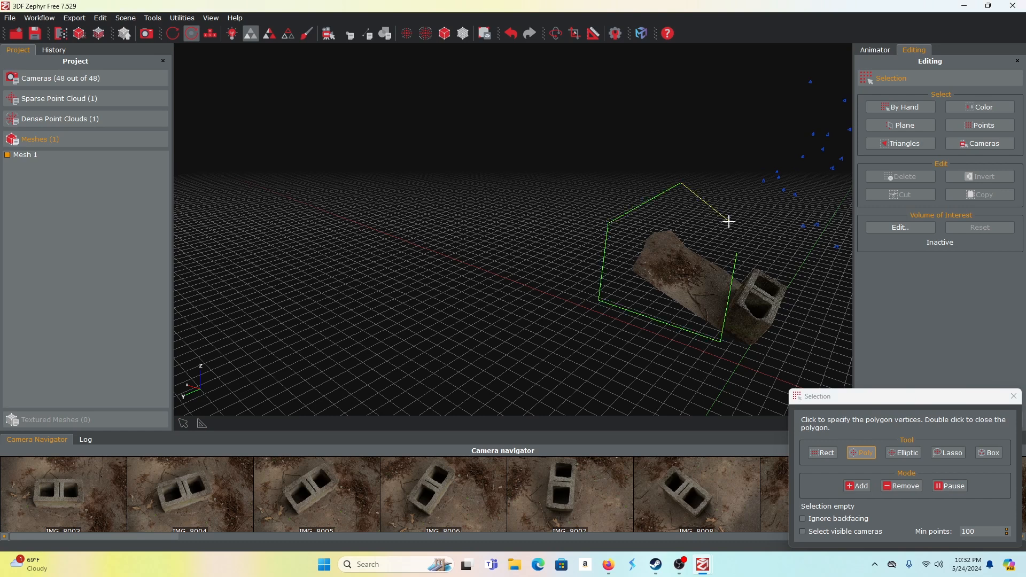
{"action": "double_click", "coordinate": [736, 252]}
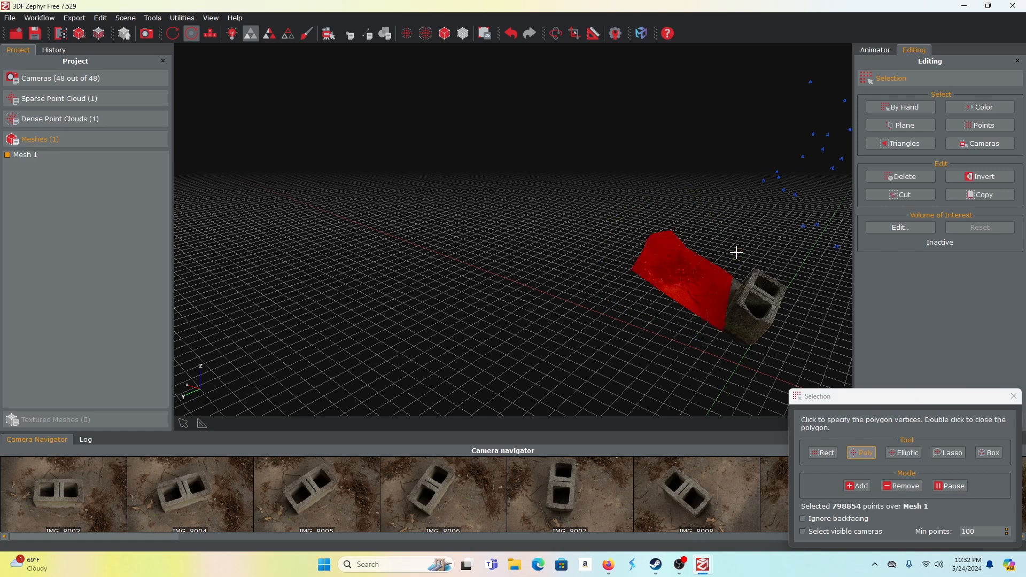
{"action": "left_click", "coordinate": [882, 176]}
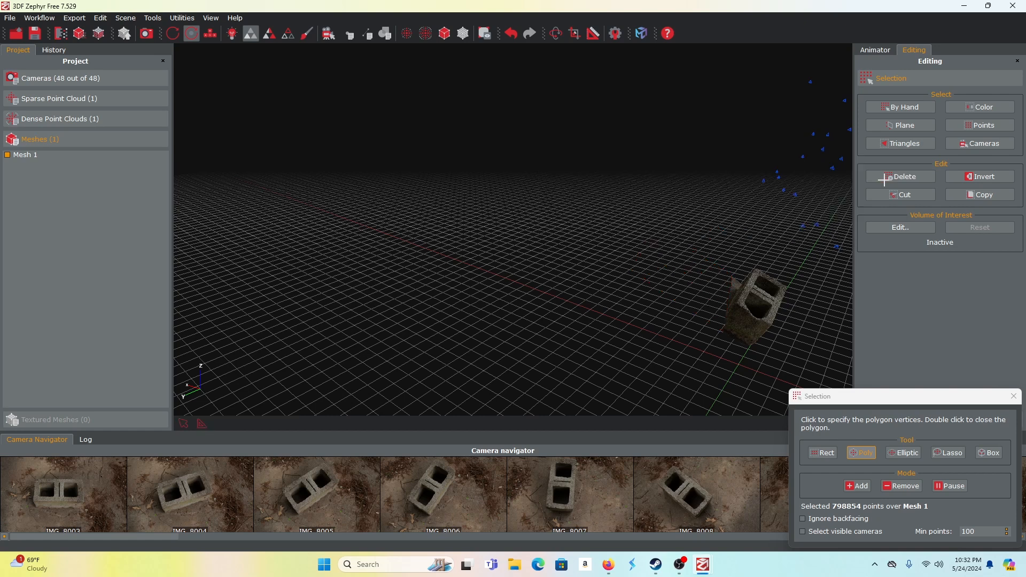
- Try to delete the leftover ground fragment attached to the block's back side with a polygon selection
{"action": "left_click", "coordinate": [740, 262]}
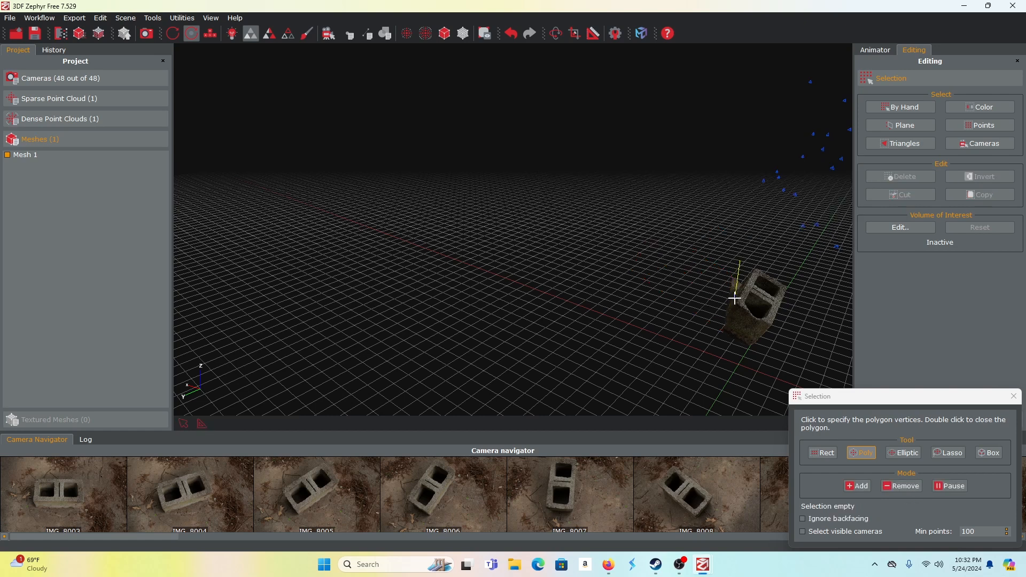
{"action": "left_click", "coordinate": [715, 325]}
{"action": "left_click", "coordinate": [668, 287]}
{"action": "left_click", "coordinate": [702, 251]}
{"action": "double_click", "coordinate": [735, 260]}
{"action": "right_click_drag", "start_coordinate": [680, 277], "coordinate": [730, 283]}
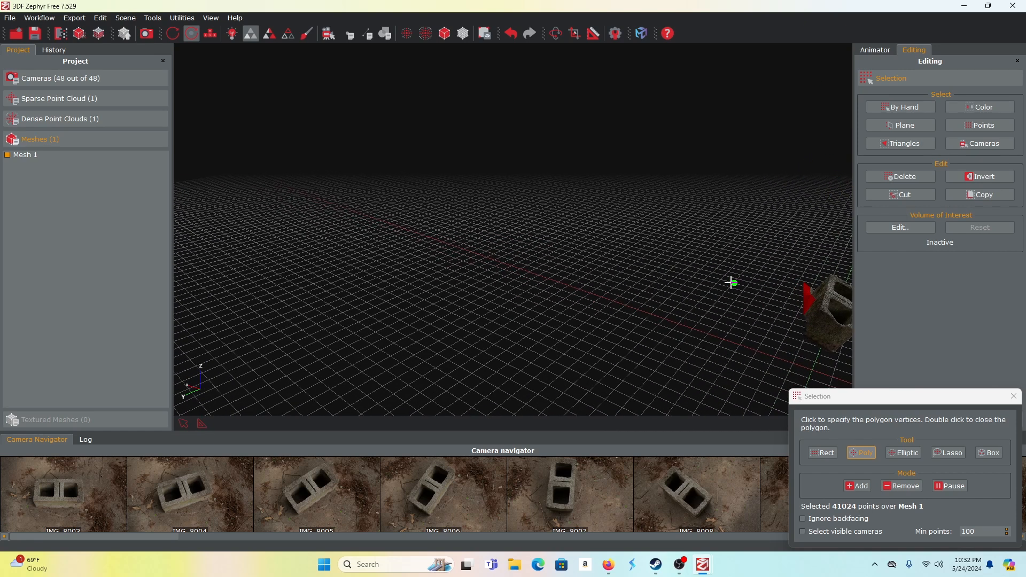
{"action": "left_click", "coordinate": [890, 179]}
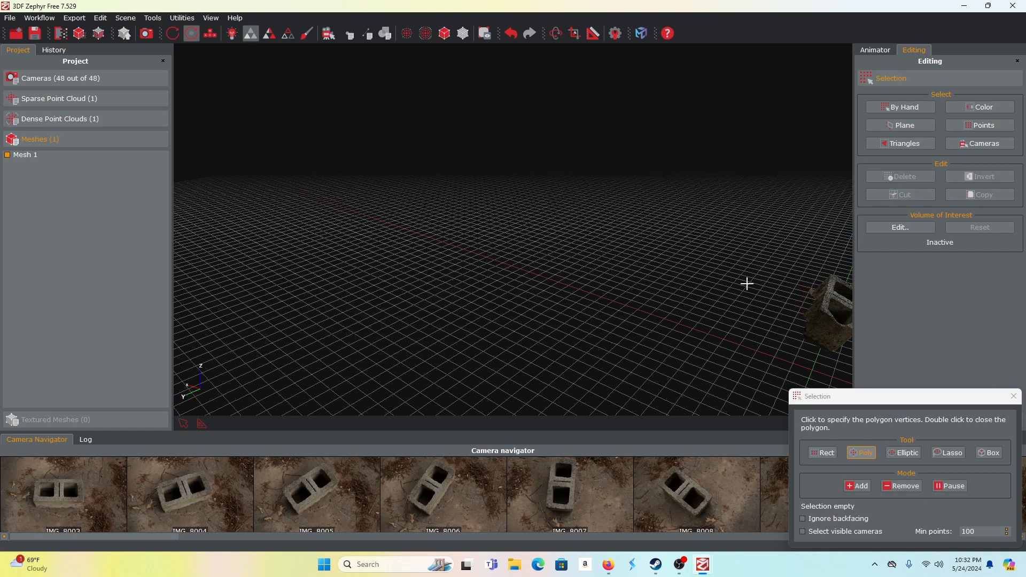
{"action": "right_click_drag", "start_coordinate": [746, 284], "coordinate": [747, 290]}
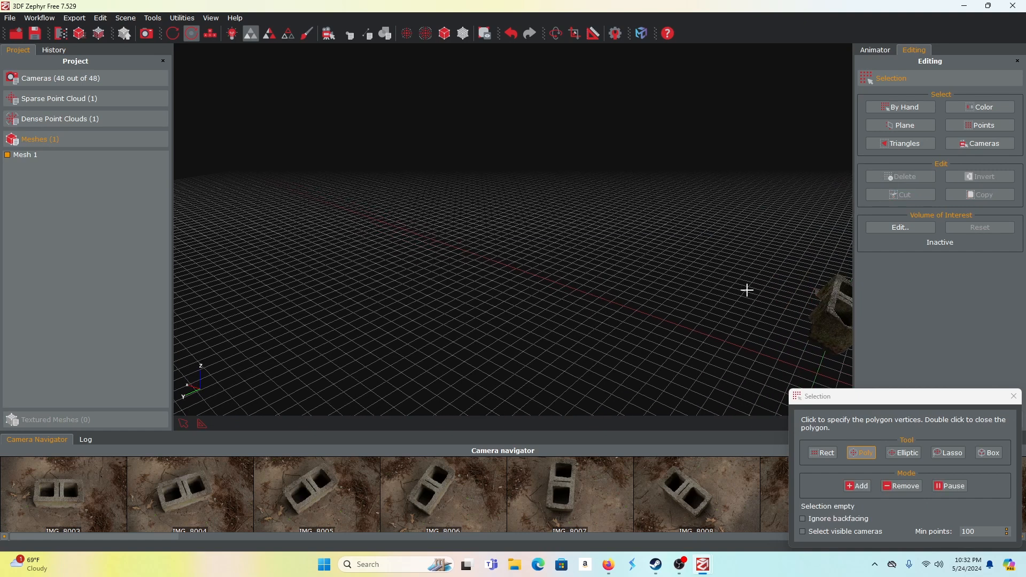
{"action": "key", "text": "ctrl+z"}
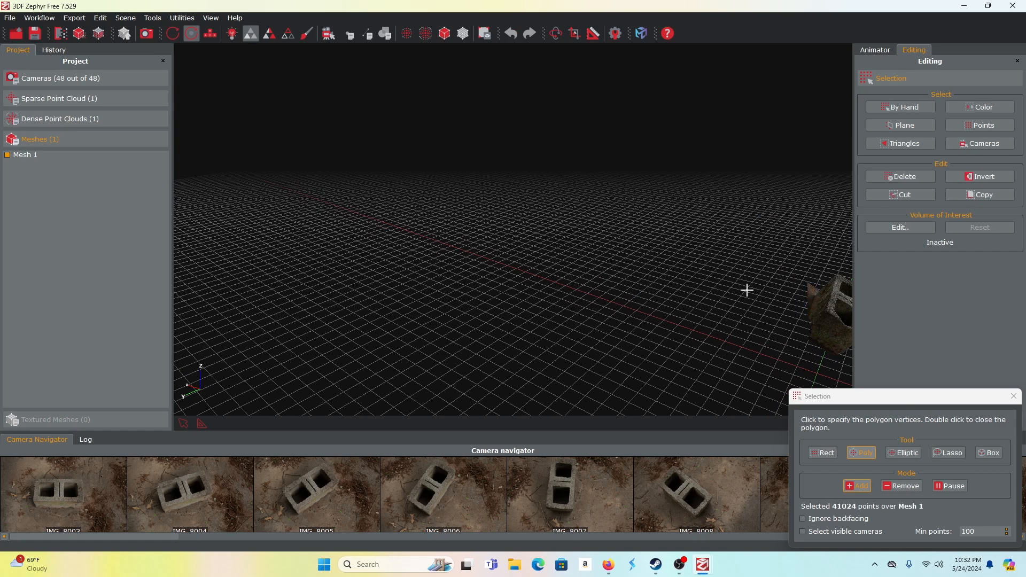
- Outline the protruding ground fragment at the block's back more tightly with a polygon selection and delete it
{"action": "middle_click_drag", "start_coordinate": [784, 308], "coordinate": [758, 302]}
{"action": "scroll", "coordinate": [759, 301], "scroll_direction": "up", "scroll_amount": 2}
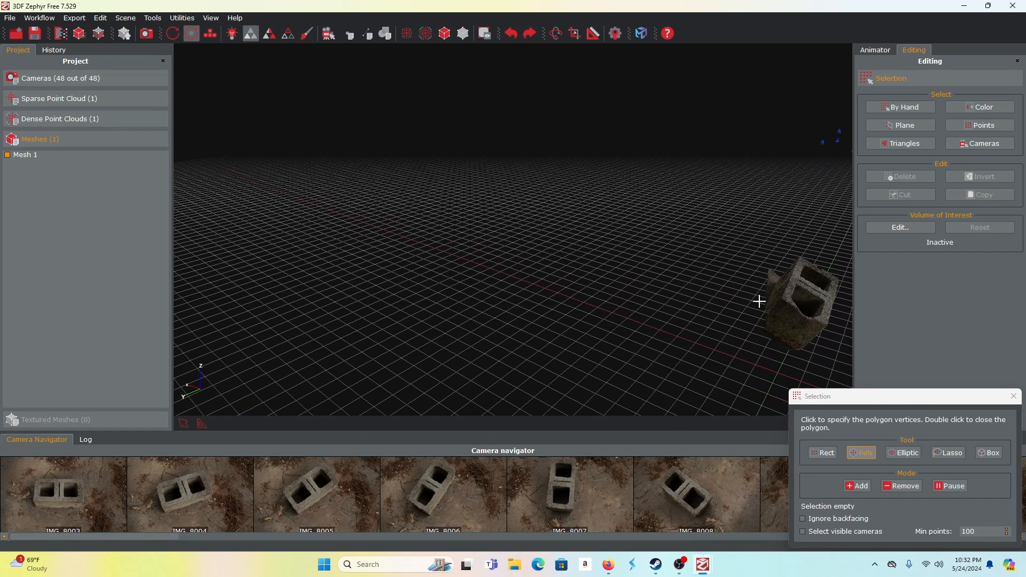
{"action": "key", "text": "space"}
{"action": "left_click_drag", "start_coordinate": [750, 310], "coordinate": [813, 304]}
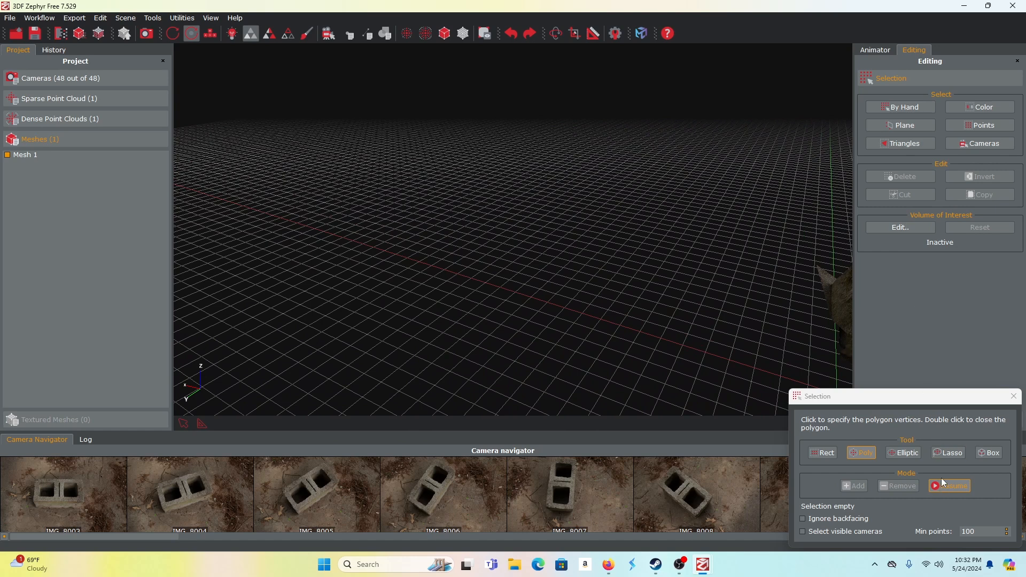
{"action": "left_click_drag", "start_coordinate": [749, 326], "coordinate": [675, 337]}
{"action": "left_click", "coordinate": [928, 489]}
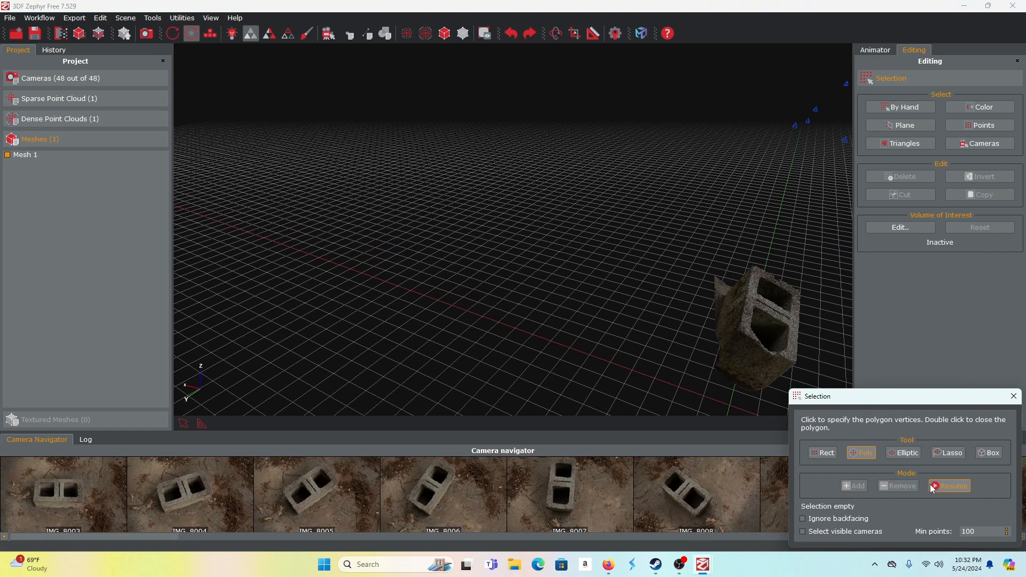
{"action": "left_click", "coordinate": [938, 487]}
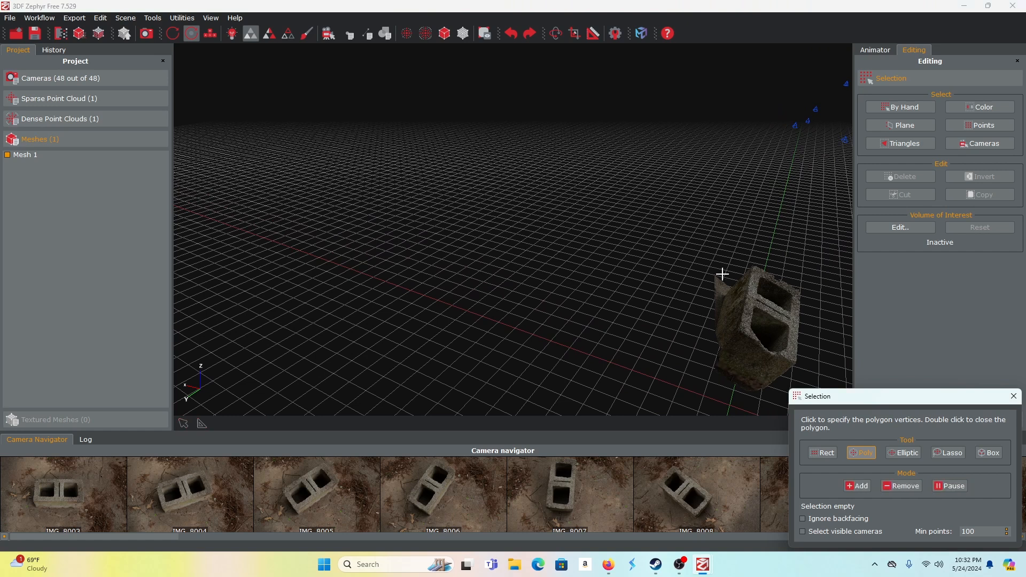
{"action": "left_click", "coordinate": [738, 271]}
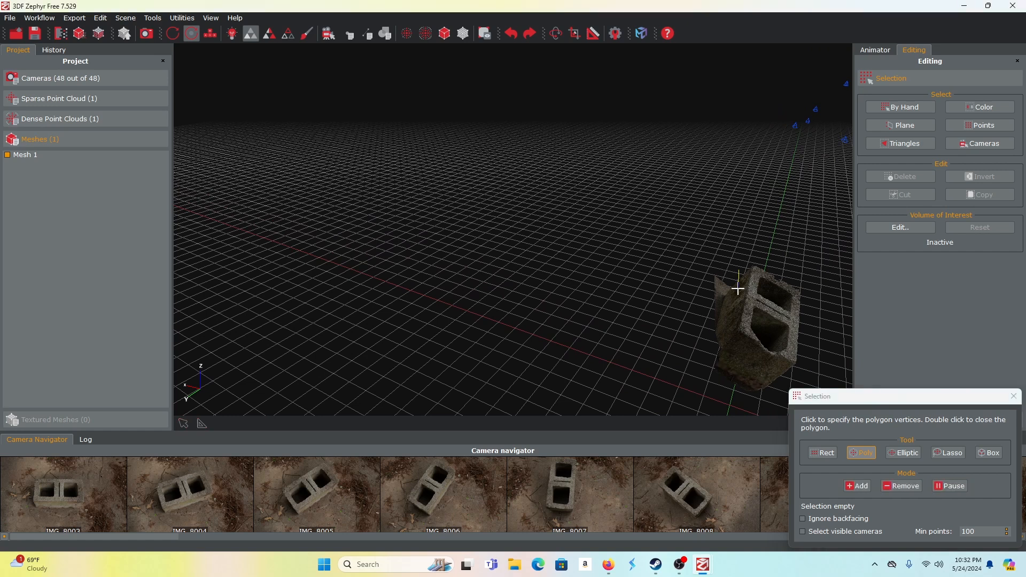
{"action": "left_click", "coordinate": [732, 291]}
{"action": "left_click", "coordinate": [718, 299]}
{"action": "left_click", "coordinate": [702, 291]}
{"action": "left_click", "coordinate": [695, 273]}
{"action": "left_click", "coordinate": [716, 257]}
{"action": "double_click", "coordinate": [741, 271]}
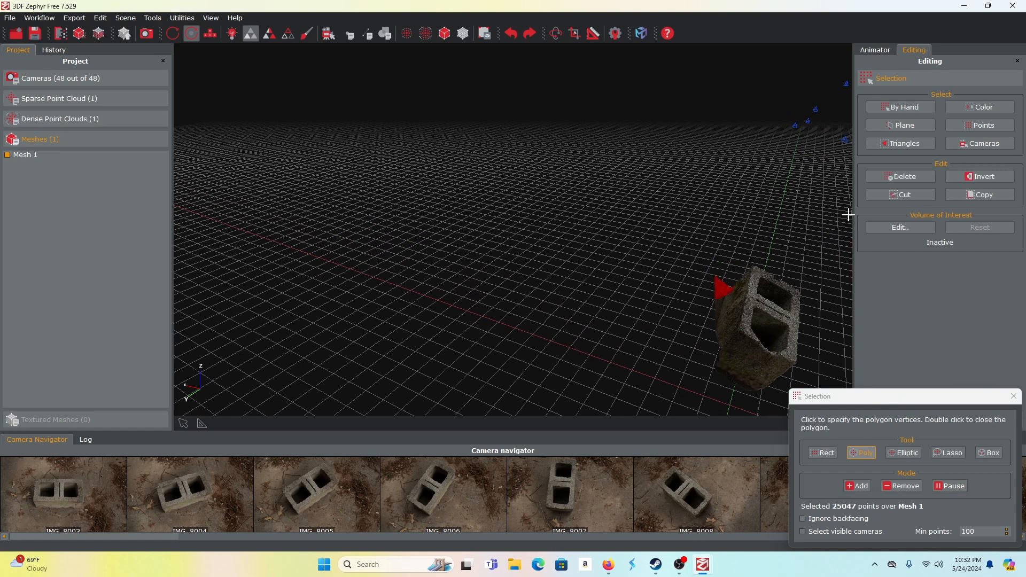
{"action": "left_click", "coordinate": [885, 177]}
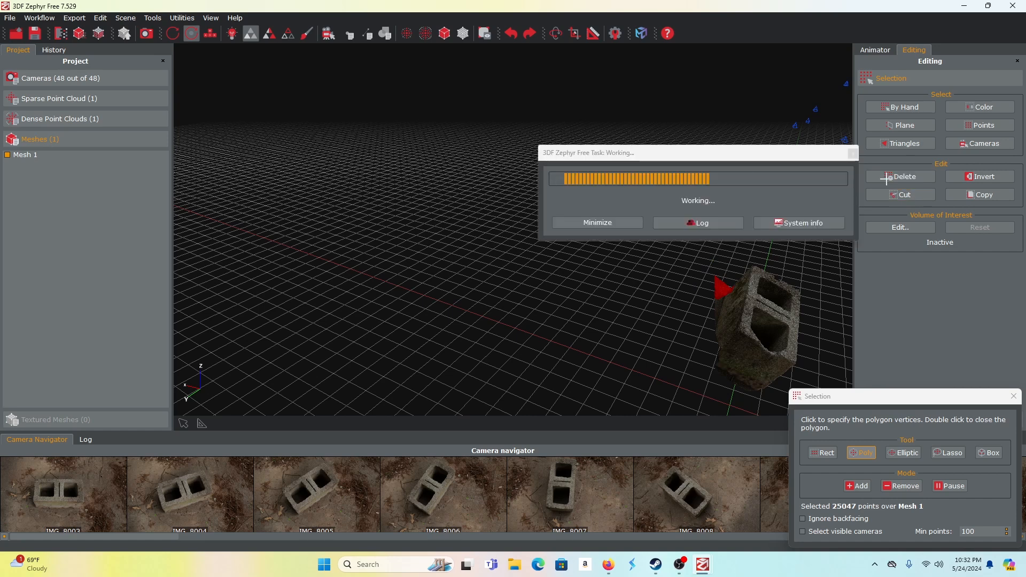
- Undo the last deletion of the ground fragment at the block's back
{"action": "scroll", "coordinate": [676, 305], "scroll_direction": "up", "scroll_amount": 5}
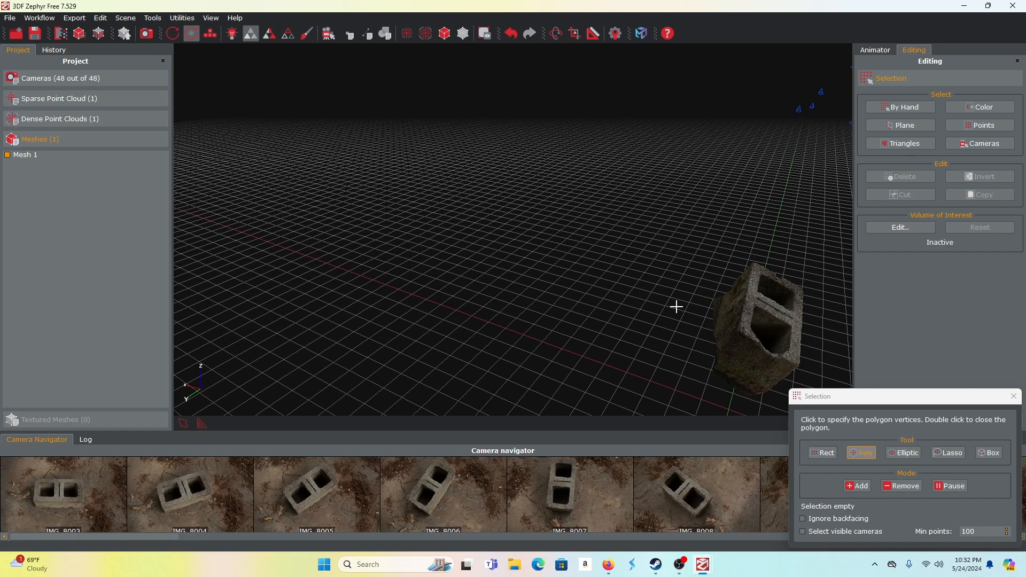
{"action": "scroll", "coordinate": [712, 350], "scroll_direction": "up", "scroll_amount": 5}
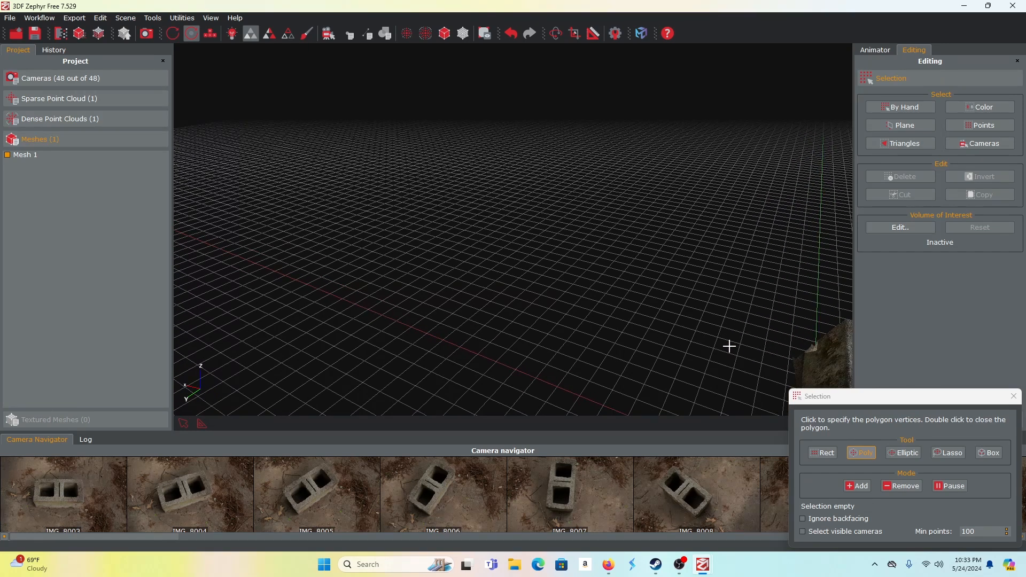
{"action": "key", "text": "ctrl+z"}
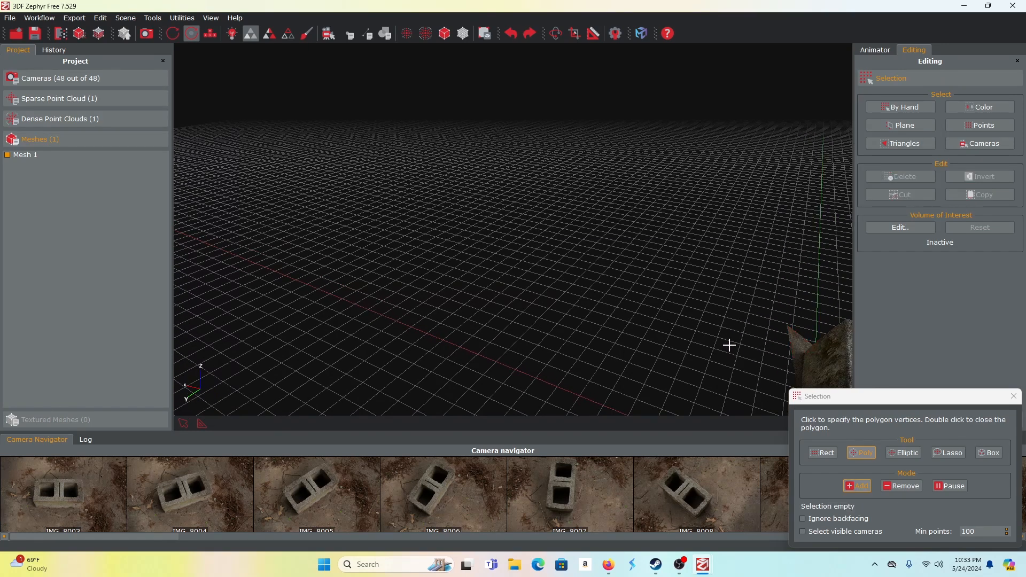
- Outline the pointed ground fragment at the block's back again with a polygon selection, staying clear of the block, and delete it
{"action": "left_click", "coordinate": [820, 328]}
{"action": "left_click", "coordinate": [806, 350]}
{"action": "left_click", "coordinate": [782, 358]}
{"action": "left_click", "coordinate": [768, 329]}
{"action": "double_click", "coordinate": [816, 333]}
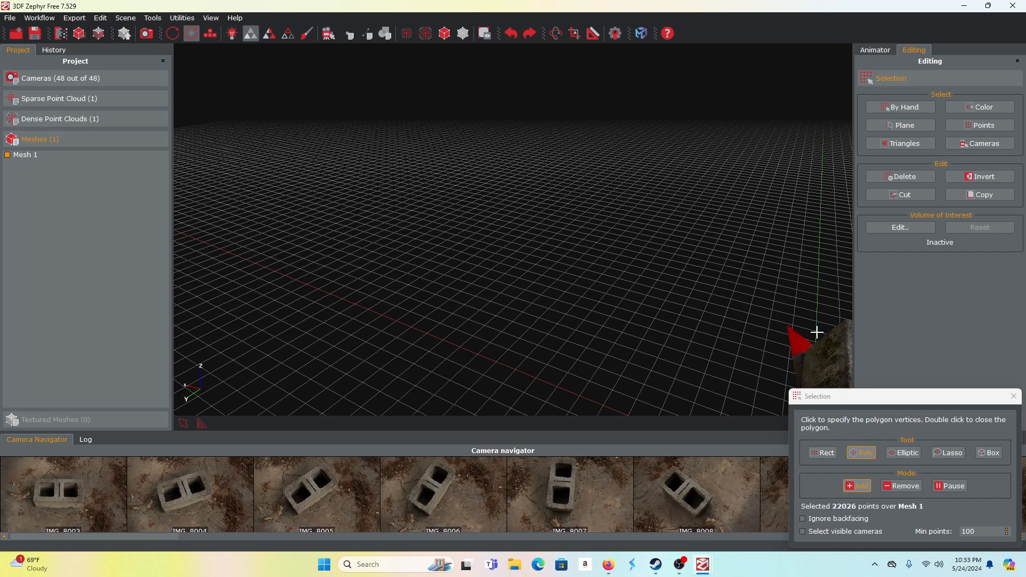
{"action": "left_click", "coordinate": [888, 177]}
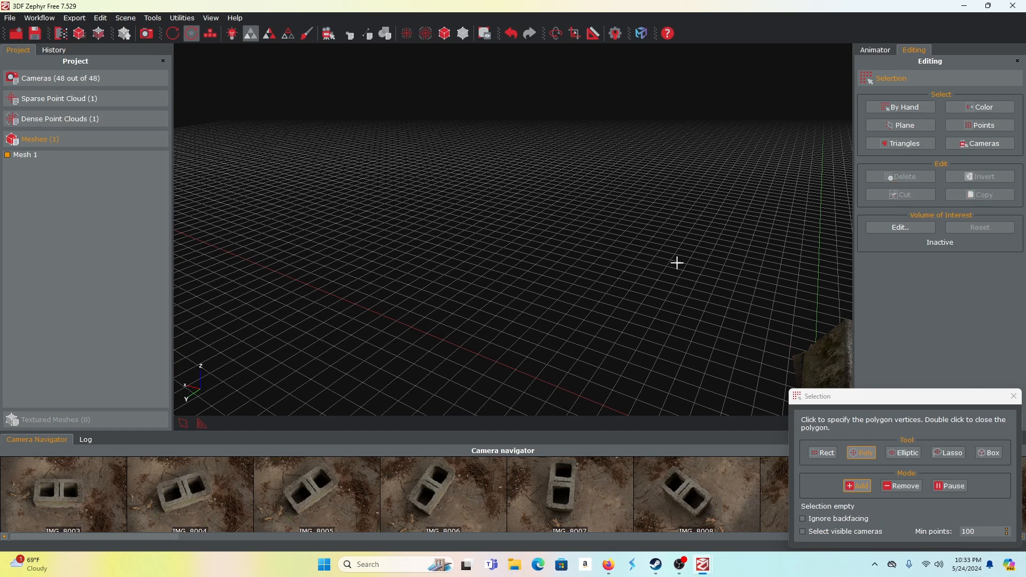
- Outline the strip of ground attached to the base of the block's grooved end with a polygon selection and delete it
{"action": "middle_click_drag", "start_coordinate": [719, 296], "coordinate": [579, 211]}
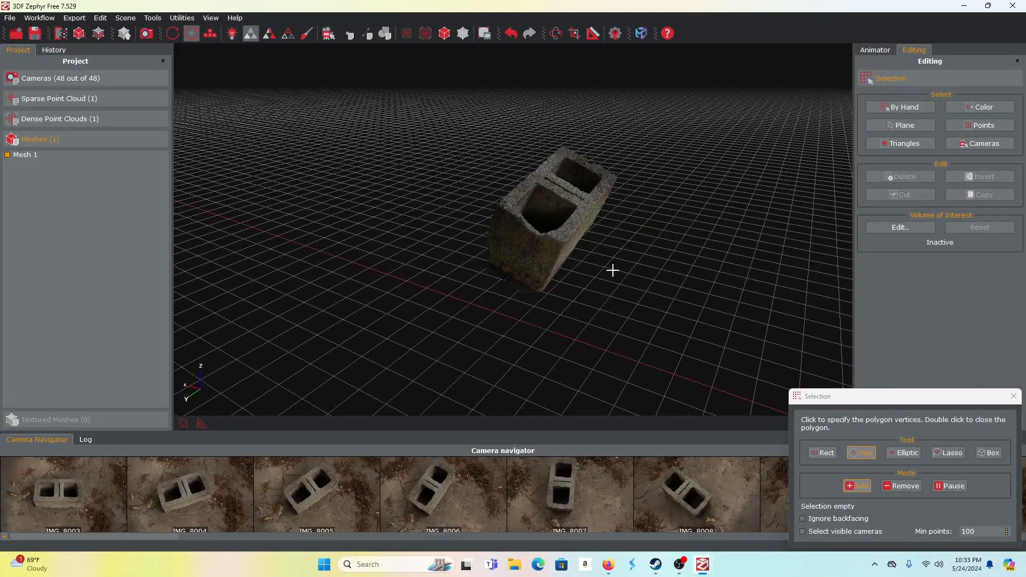
{"action": "scroll", "coordinate": [628, 292], "scroll_direction": "up", "scroll_amount": 1}
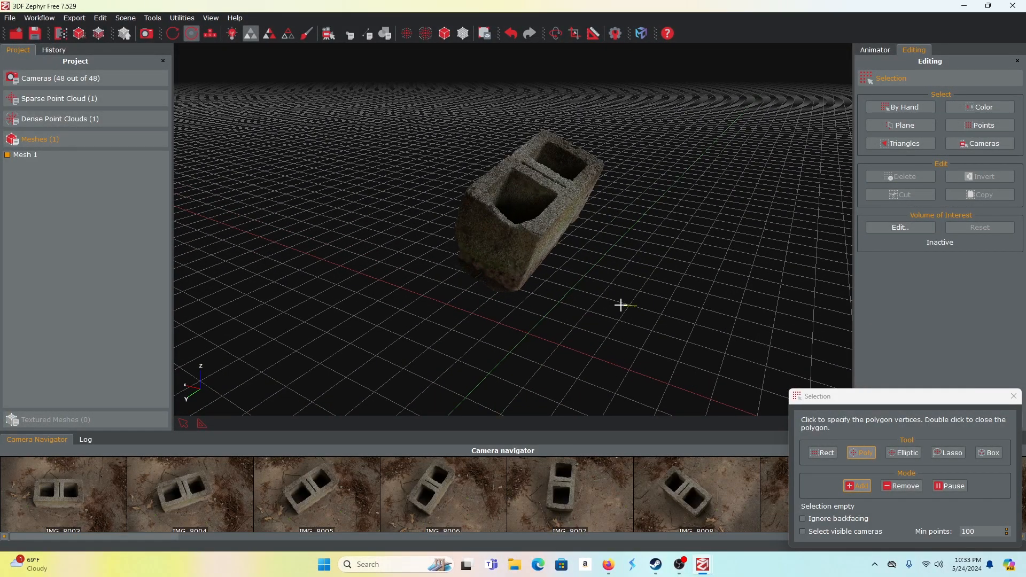
{"action": "key", "text": "space"}
{"action": "left_click_drag", "start_coordinate": [629, 302], "coordinate": [444, 319]}
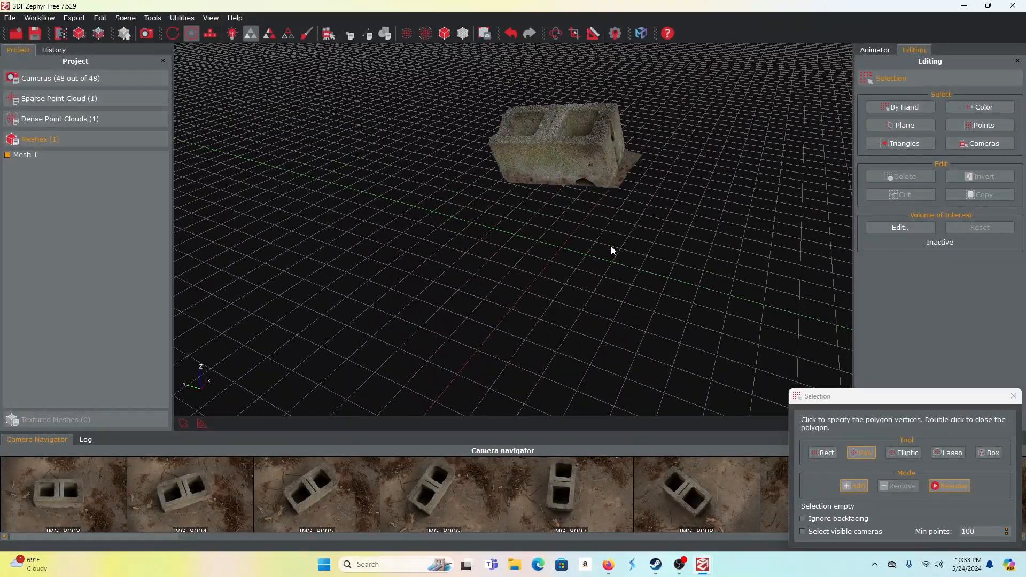
{"action": "scroll", "coordinate": [624, 226], "scroll_direction": "up", "scroll_amount": 2}
{"action": "middle_click_drag", "start_coordinate": [624, 226], "coordinate": [649, 335]}
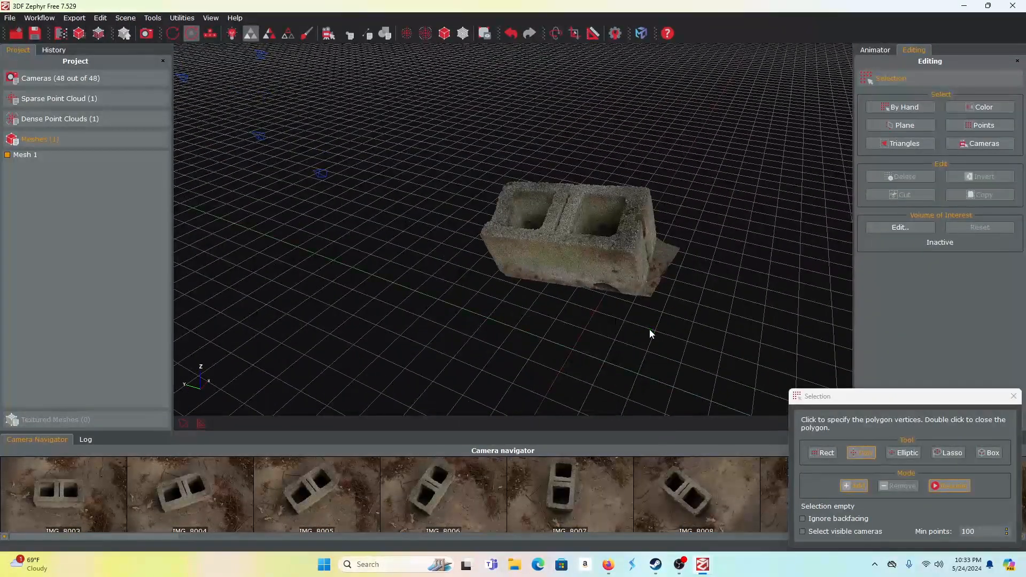
{"action": "scroll", "coordinate": [650, 334], "scroll_direction": "up", "scroll_amount": 1}
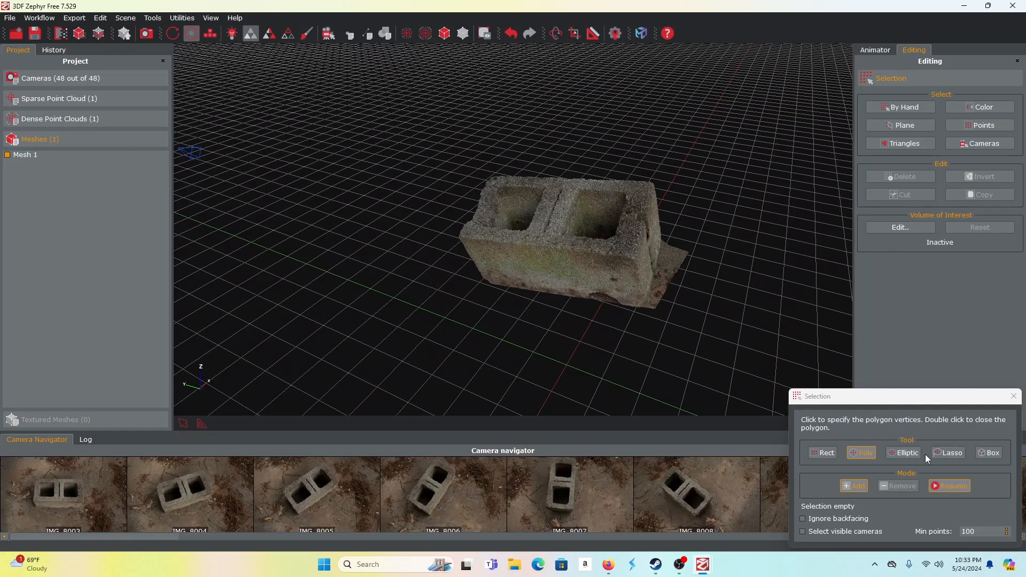
{"action": "left_click", "coordinate": [943, 485]}
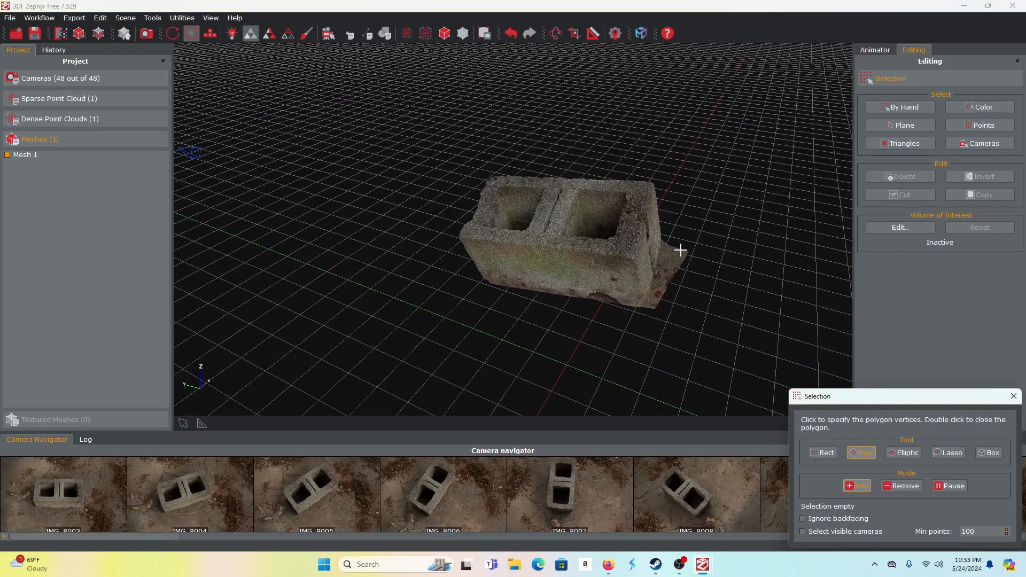
{"action": "left_click", "coordinate": [667, 236]}
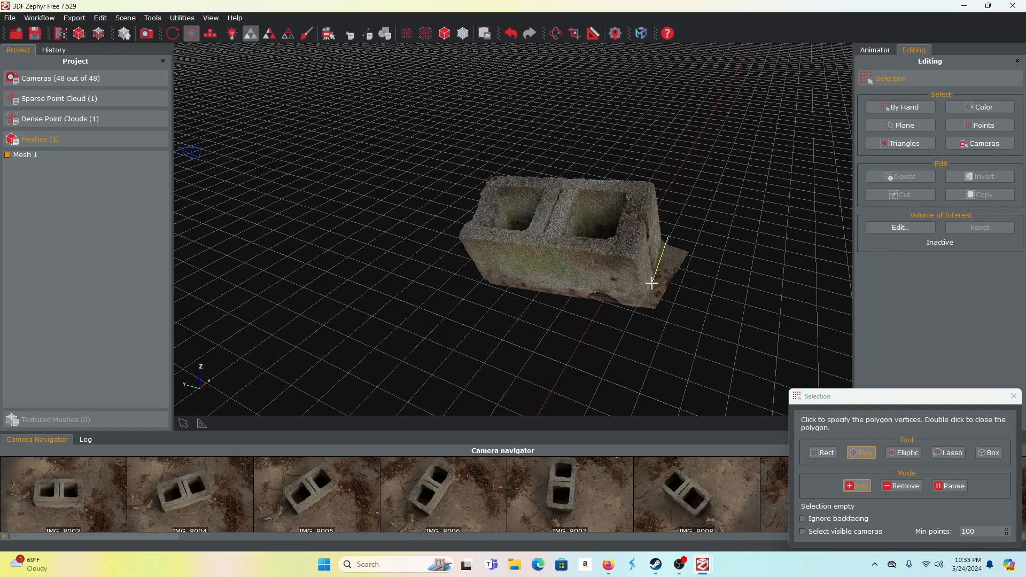
{"action": "left_click", "coordinate": [637, 310]}
{"action": "left_click", "coordinate": [645, 322]}
{"action": "left_click", "coordinate": [700, 322]}
{"action": "left_click", "coordinate": [715, 278]}
{"action": "double_click", "coordinate": [675, 237]}
{"action": "scroll", "coordinate": [674, 240], "scroll_direction": "up", "scroll_amount": 2}
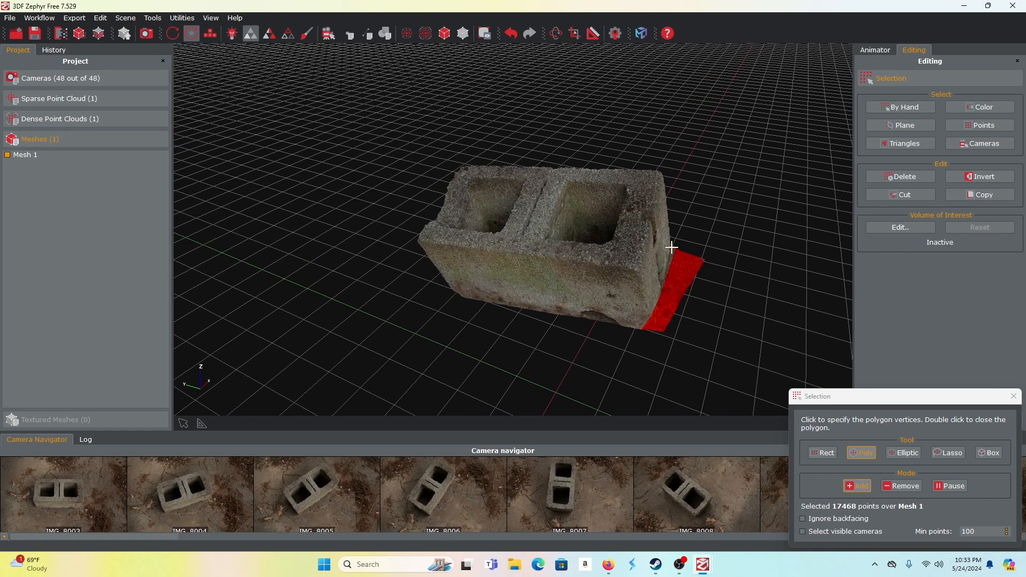
{"action": "left_click", "coordinate": [878, 178]}
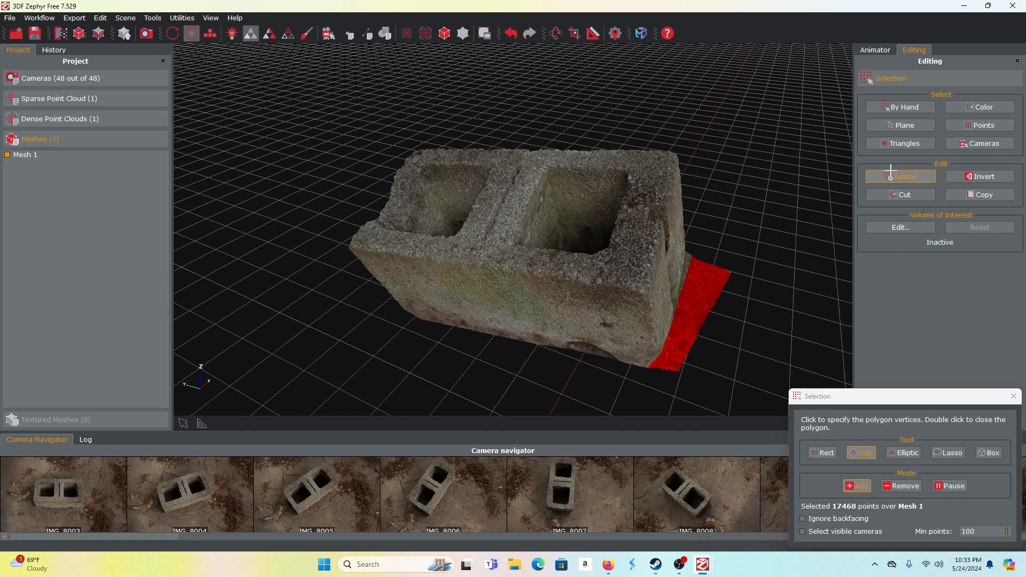
- Select the thin ground sliver left along the grooved end's lower edge with a tight polygon and delete it
{"action": "scroll", "coordinate": [721, 283], "scroll_direction": "up", "scroll_amount": 2}
{"action": "scroll", "coordinate": [723, 282], "scroll_direction": "up", "scroll_amount": 3}
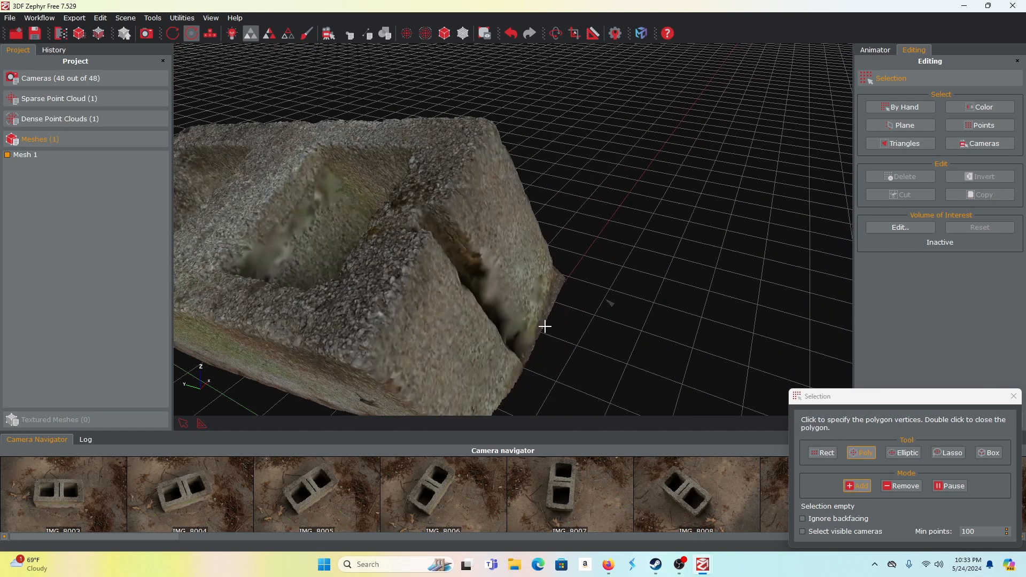
{"action": "left_click", "coordinate": [541, 329]}
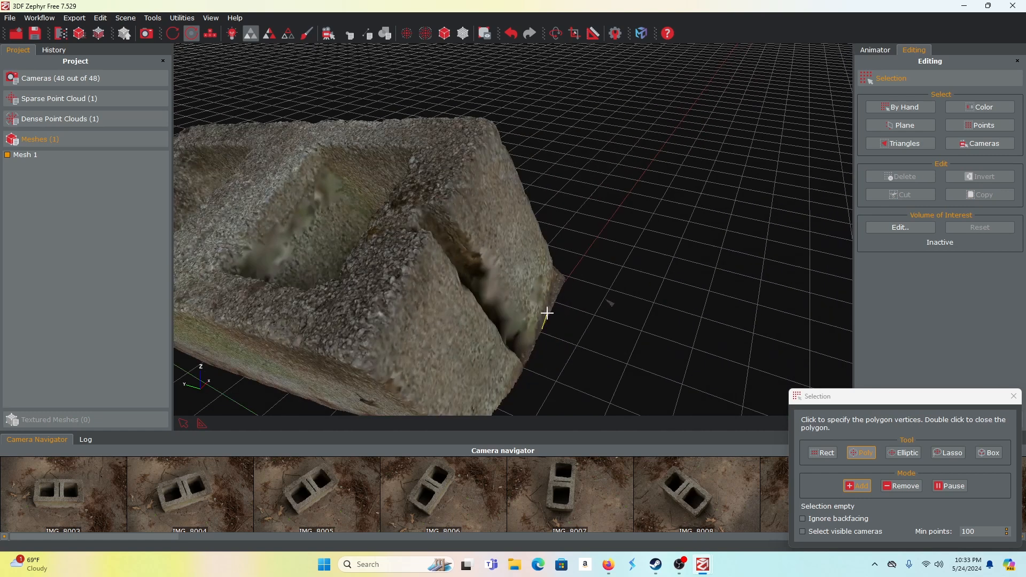
{"action": "left_click", "coordinate": [558, 268]}
{"action": "double_click", "coordinate": [544, 323]}
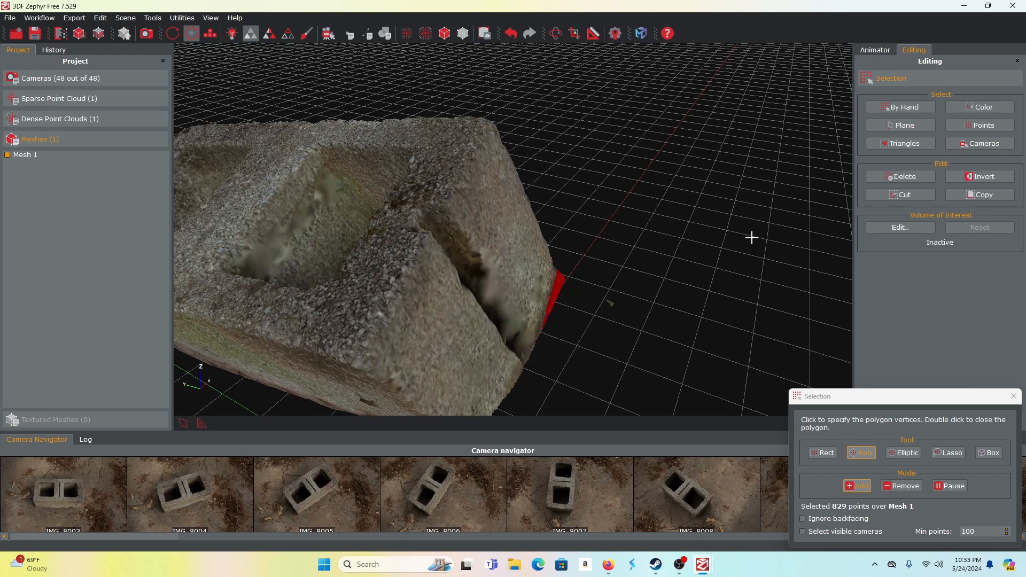
{"action": "left_click", "coordinate": [882, 177]}
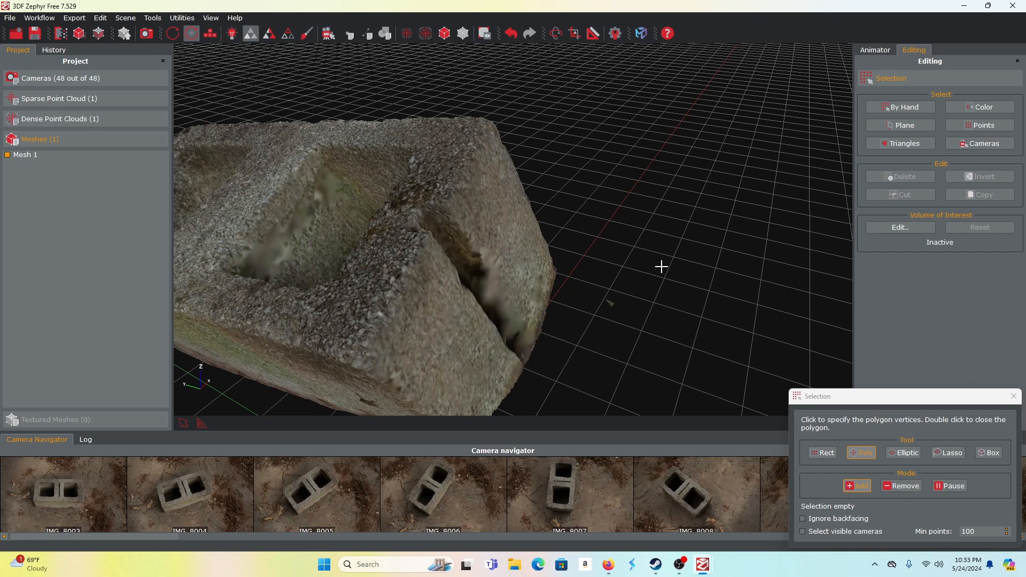
- Select the small loose fragment floating beyond the block's grooved end with a polygon and delete it
{"action": "left_click", "coordinate": [620, 272]}
{"action": "left_click", "coordinate": [584, 279]}
{"action": "left_click", "coordinate": [596, 334]}
{"action": "left_click", "coordinate": [636, 334]}
{"action": "double_click", "coordinate": [622, 274]}
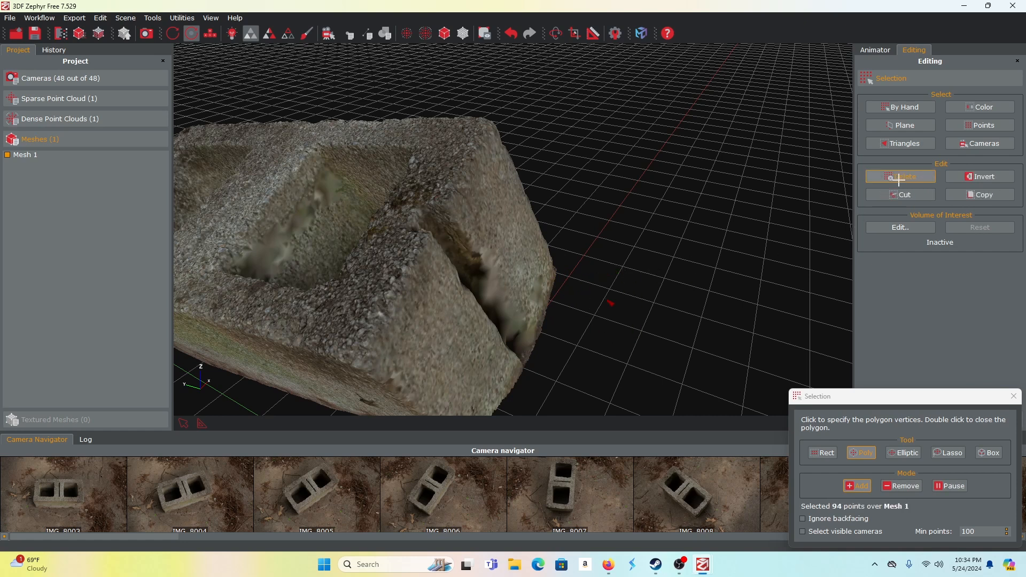
- Outline the remaining ground piece protruding along the block's shaded side with a polygon selection and delete it
{"action": "scroll", "coordinate": [675, 274], "scroll_direction": "down", "scroll_amount": 5}
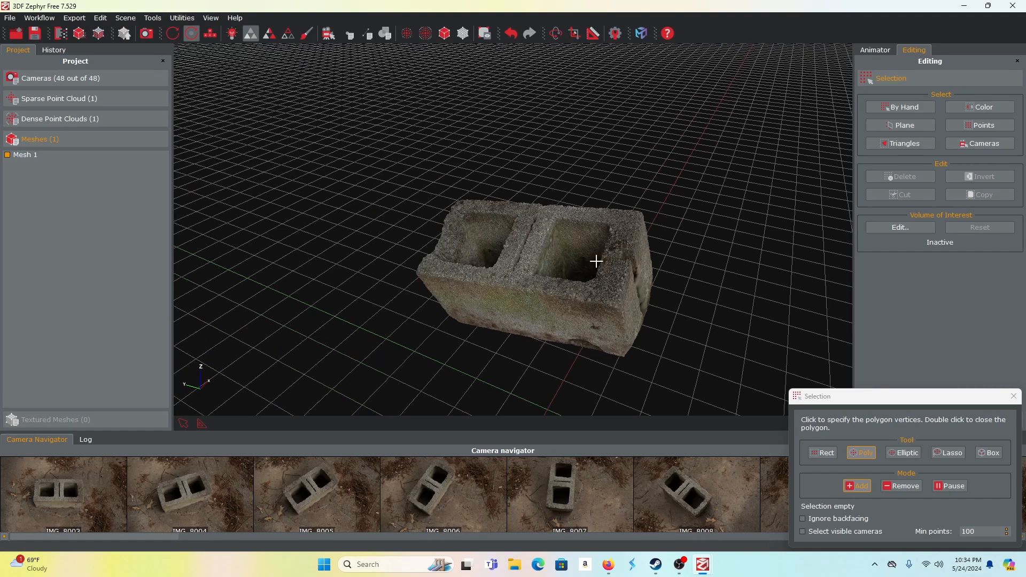
{"action": "key", "text": "space"}
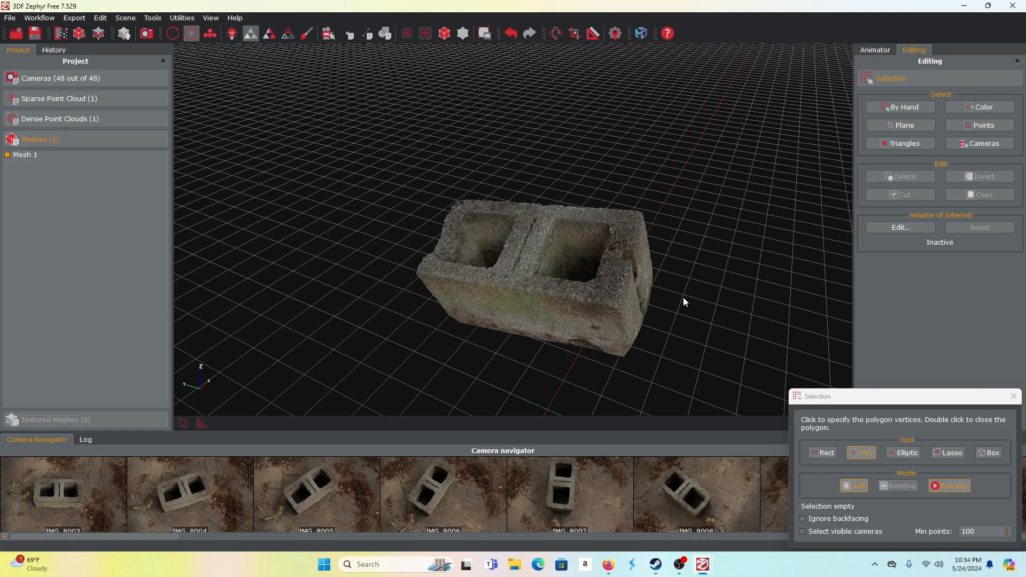
{"action": "mouse_move", "coordinate": [661, 306]}
{"action": "left_mouse_down"}
{"action": "mouse_move", "coordinate": [804, 297]}
{"action": "mouse_move", "coordinate": [688, 279]}
{"action": "mouse_move", "coordinate": [758, 281]}
{"action": "mouse_move", "coordinate": [671, 288]}
{"action": "mouse_move", "coordinate": [772, 258]}
{"action": "mouse_move", "coordinate": [664, 316]}
{"action": "left_mouse_up"}
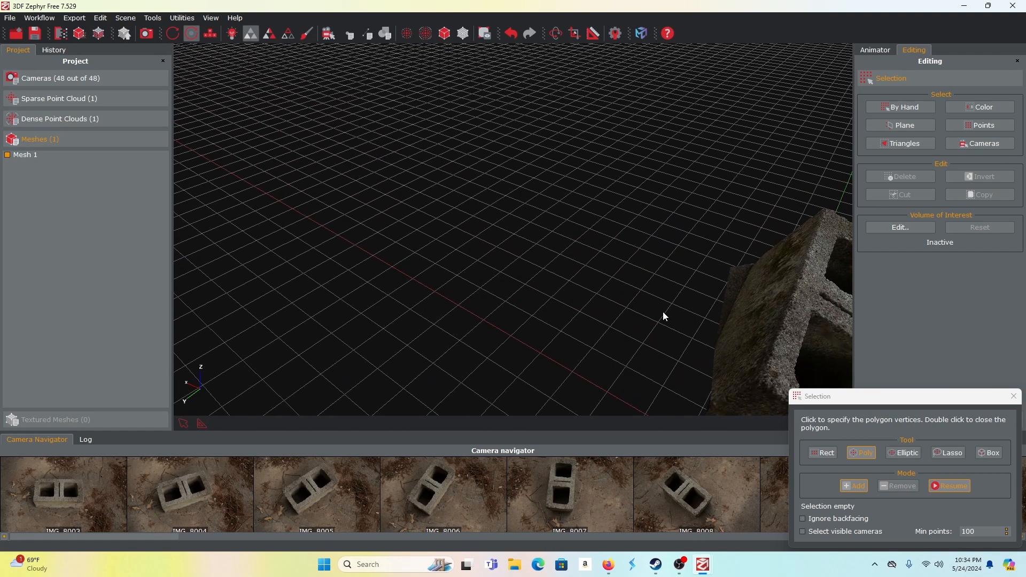
{"action": "left_click", "coordinate": [943, 483]}
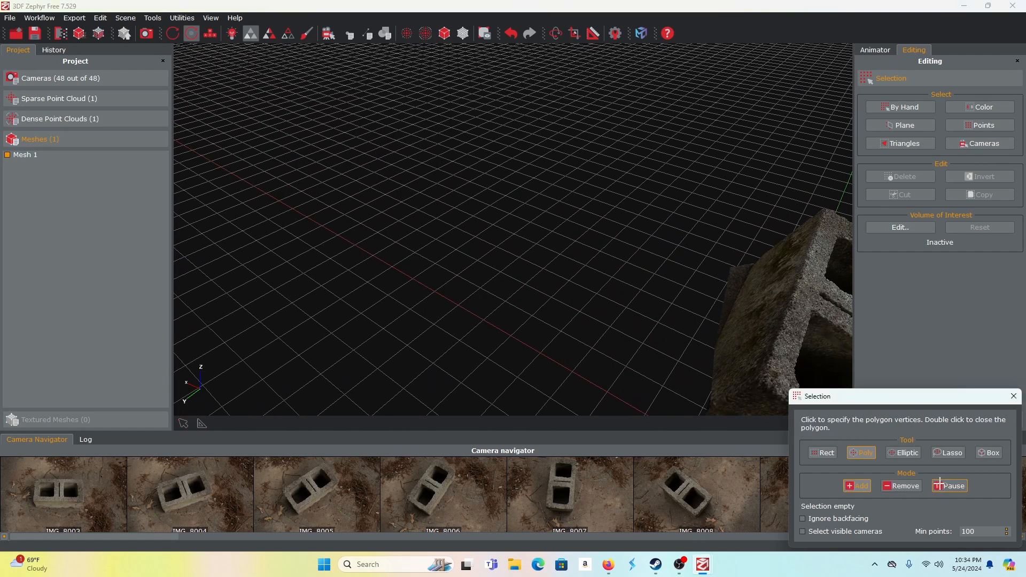
{"action": "left_click", "coordinate": [753, 245]}
{"action": "left_click", "coordinate": [748, 277]}
{"action": "left_click", "coordinate": [720, 334]}
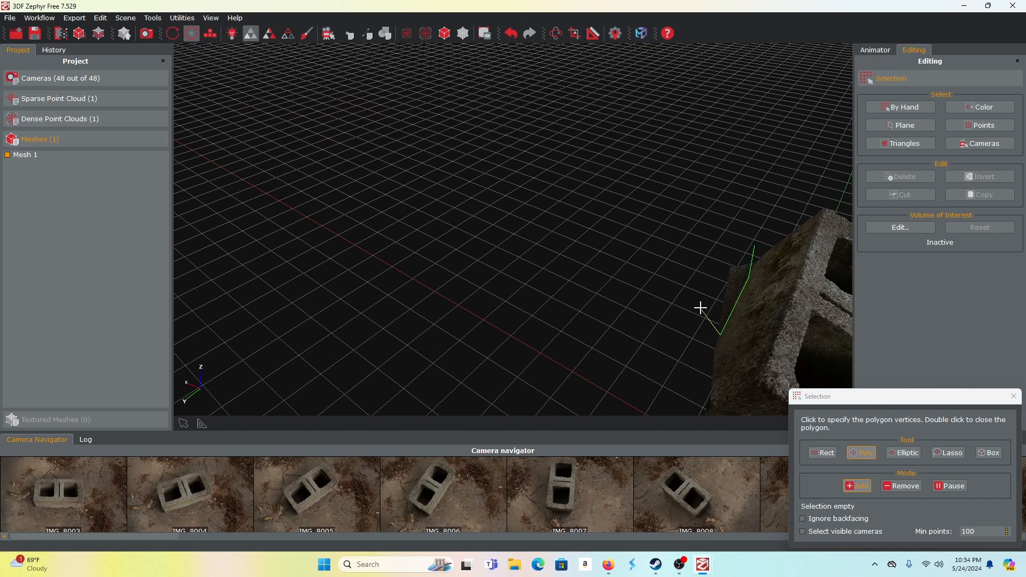
{"action": "double_click", "coordinate": [748, 246]}
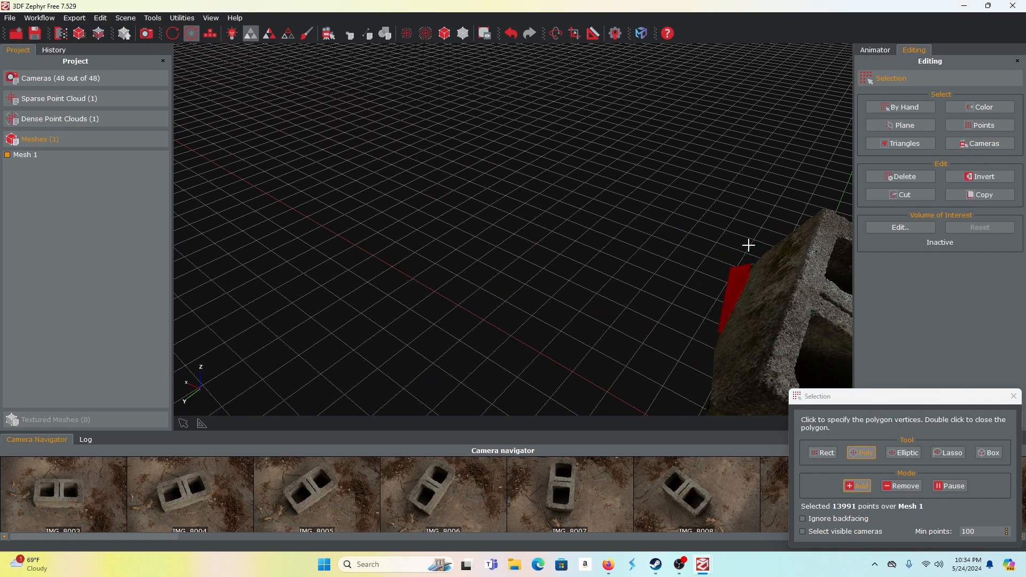
{"action": "left_click", "coordinate": [905, 176]}
- Outline the dark ground remnant at the lower edge of the block's other end with a polygon selection and delete it
{"action": "middle_click_drag", "start_coordinate": [746, 275], "coordinate": [673, 208]}
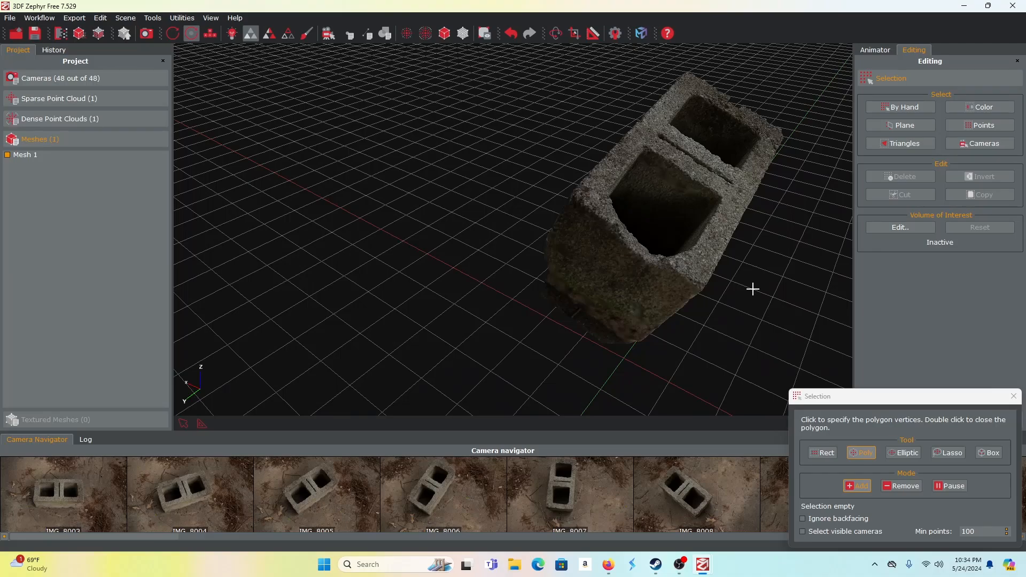
{"action": "key", "text": "space"}
{"action": "left_click_drag", "start_coordinate": [754, 294], "coordinate": [663, 267]}
{"action": "left_click_drag", "start_coordinate": [740, 216], "coordinate": [557, 248]}
{"action": "scroll", "coordinate": [557, 248], "scroll_direction": "down", "scroll_amount": 5}
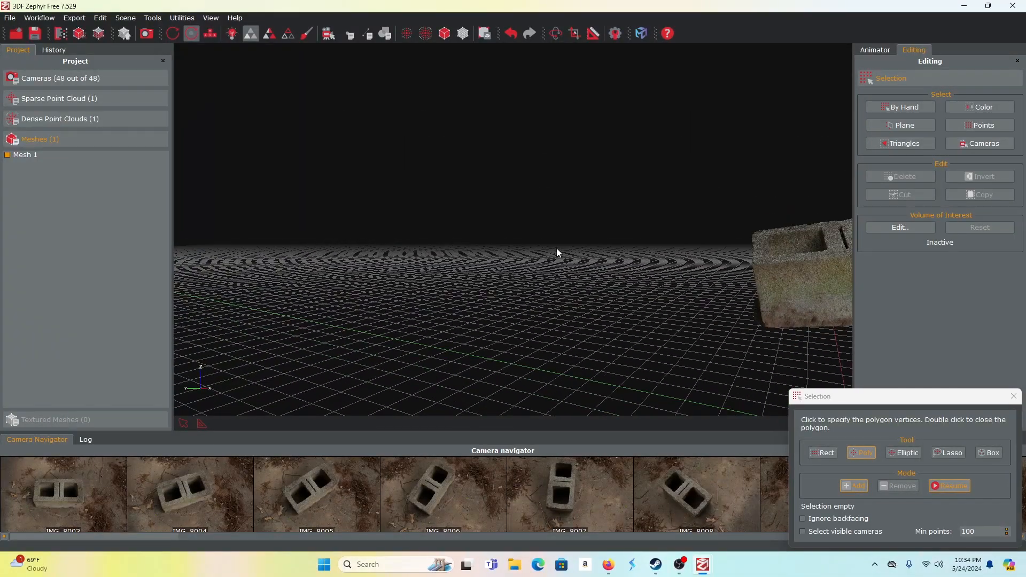
{"action": "left_click_drag", "start_coordinate": [763, 298], "coordinate": [780, 345]}
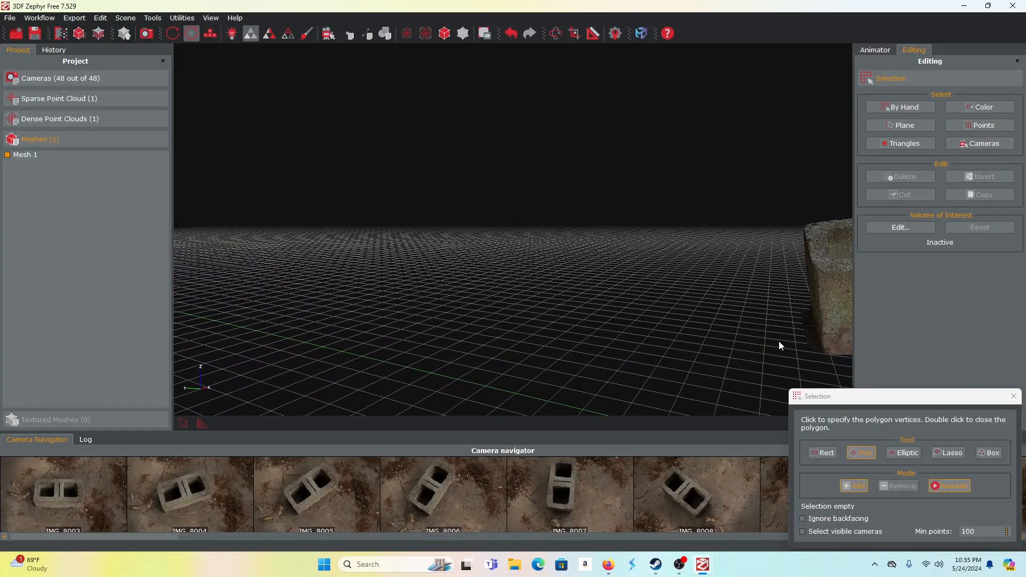
{"action": "left_click", "coordinate": [956, 487]}
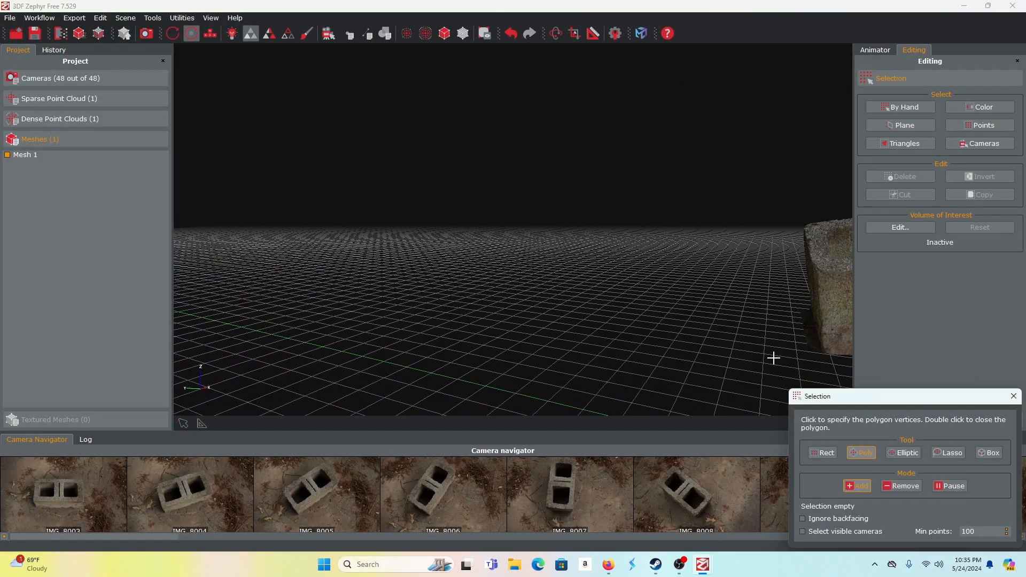
{"action": "left_click", "coordinate": [802, 291]}
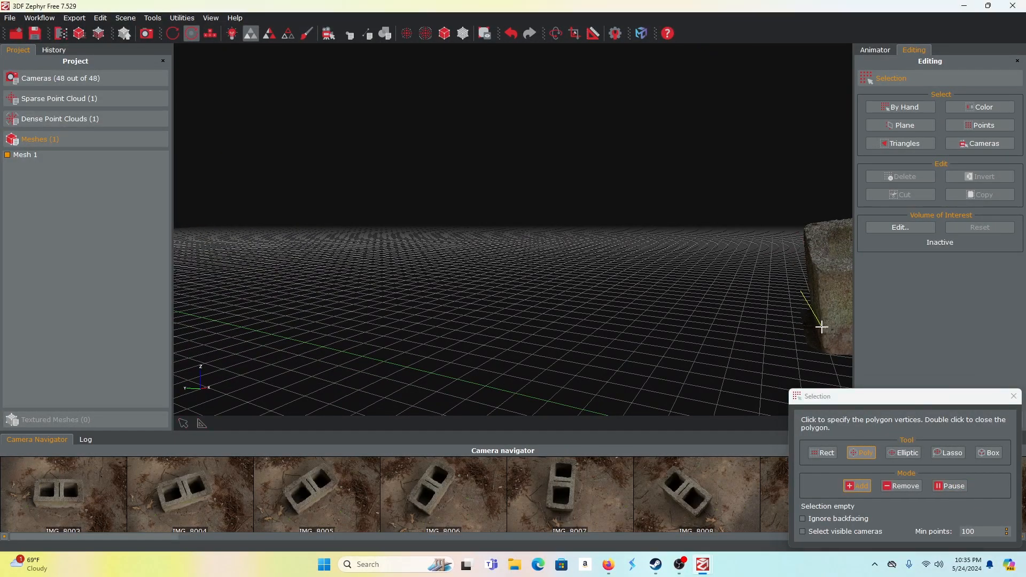
{"action": "left_click", "coordinate": [825, 355]}
{"action": "left_click", "coordinate": [800, 362]}
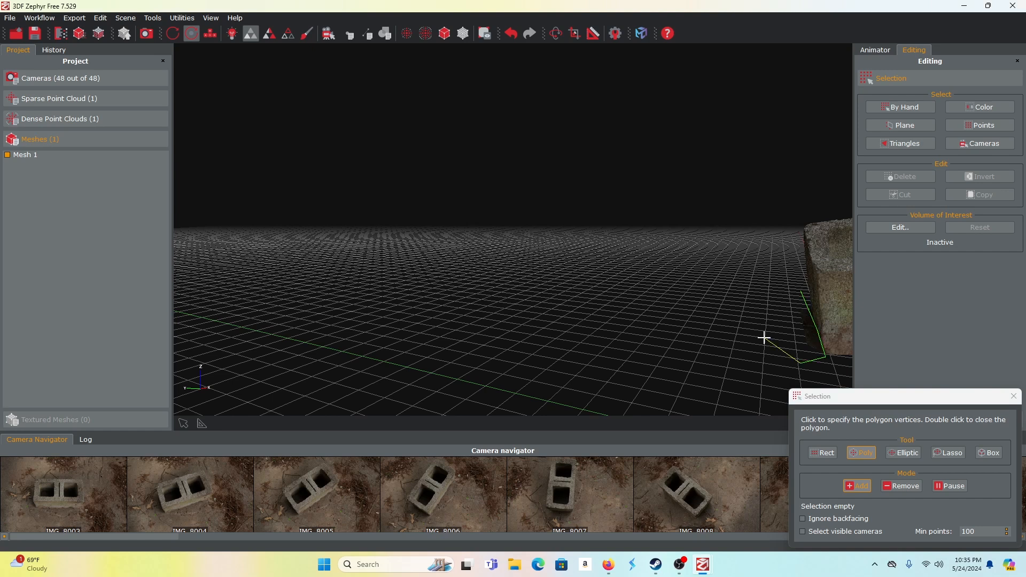
{"action": "double_click", "coordinate": [797, 294]}
{"action": "left_click", "coordinate": [901, 176]}
- Examine the cleaned block from several sides and from farther away for leftover ground
{"action": "middle_click_drag", "start_coordinate": [796, 285], "coordinate": [689, 292]}
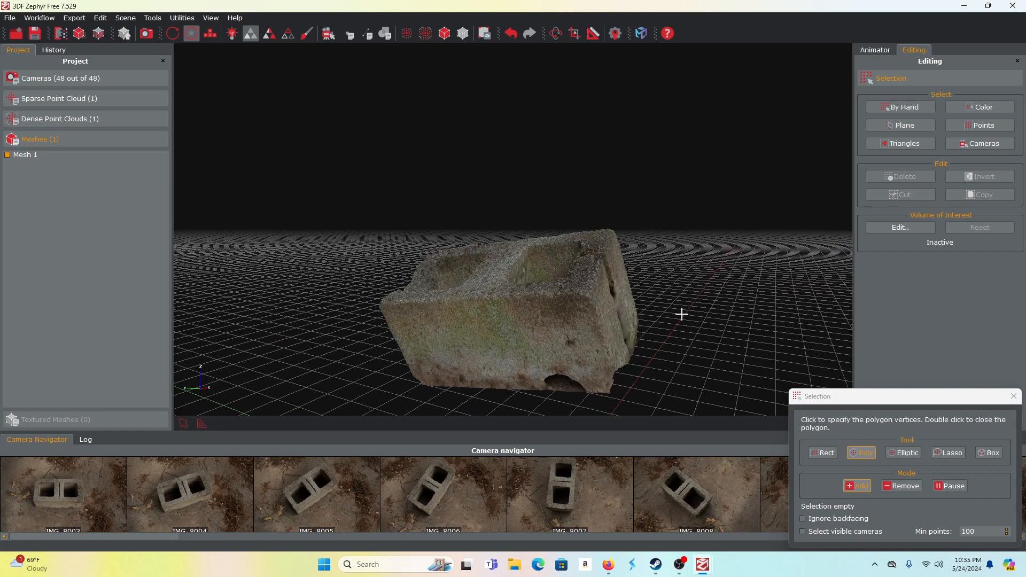
{"action": "key", "text": "space"}
{"action": "left_click_drag", "start_coordinate": [672, 321], "coordinate": [707, 307]}
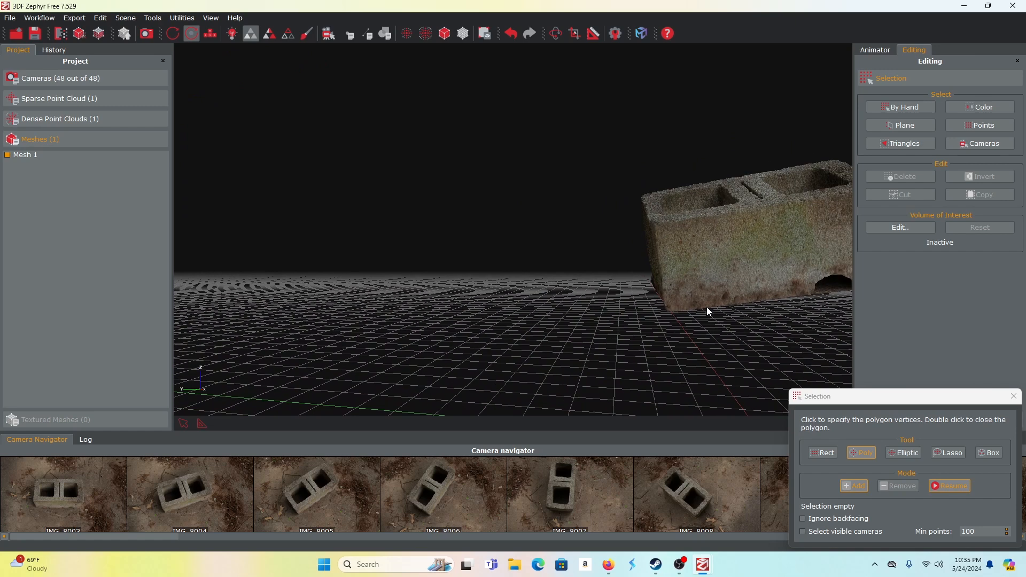
{"action": "scroll", "coordinate": [706, 306], "scroll_direction": "down", "scroll_amount": 5}
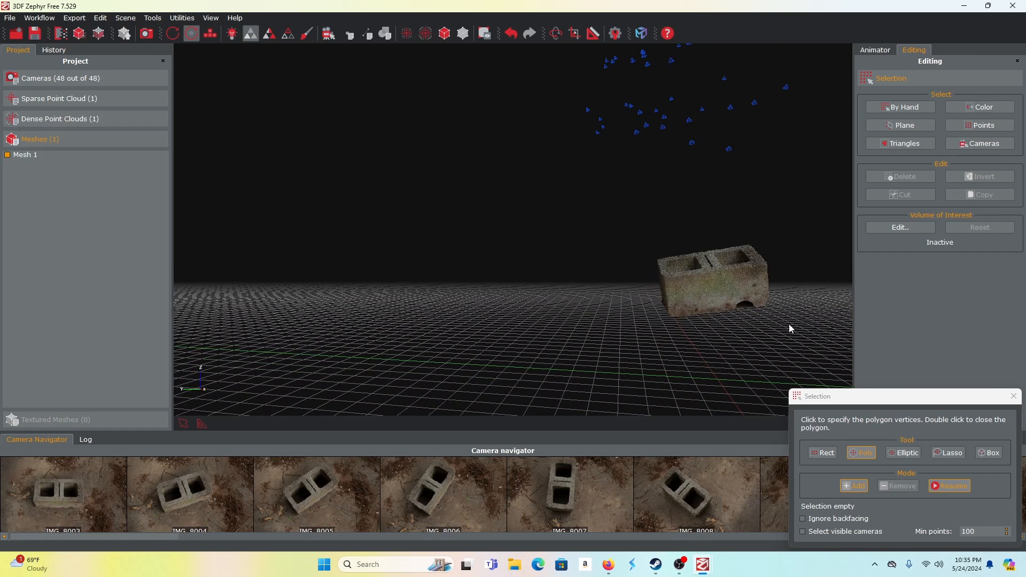
{"action": "left_click_drag", "start_coordinate": [789, 324], "coordinate": [738, 329]}
{"action": "left_click_drag", "start_coordinate": [512, 237], "coordinate": [515, 241]}
{"action": "left_click_drag", "start_coordinate": [373, 231], "coordinate": [472, 301]}
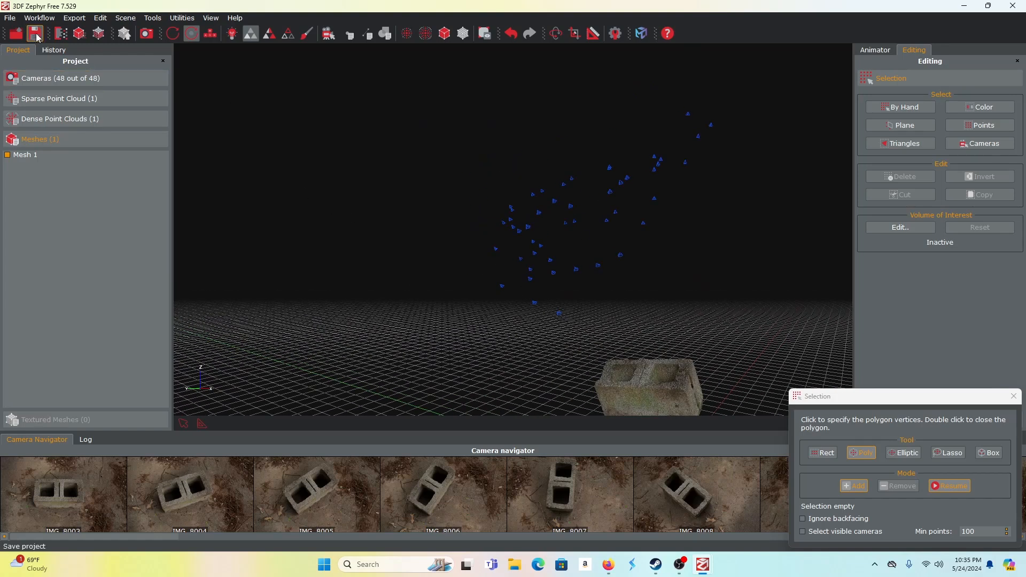
- Open the settings for generating and exporting an enhanced mesh from Mesh 1
{"action": "left_click", "coordinate": [11, 18]}
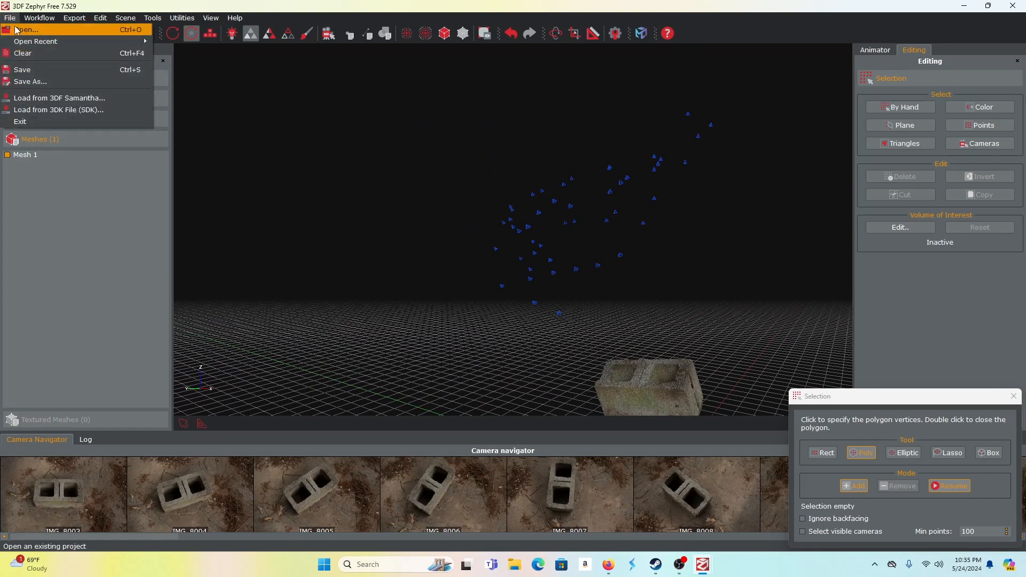
{"action": "mouse_move", "coordinate": [43, 22]}
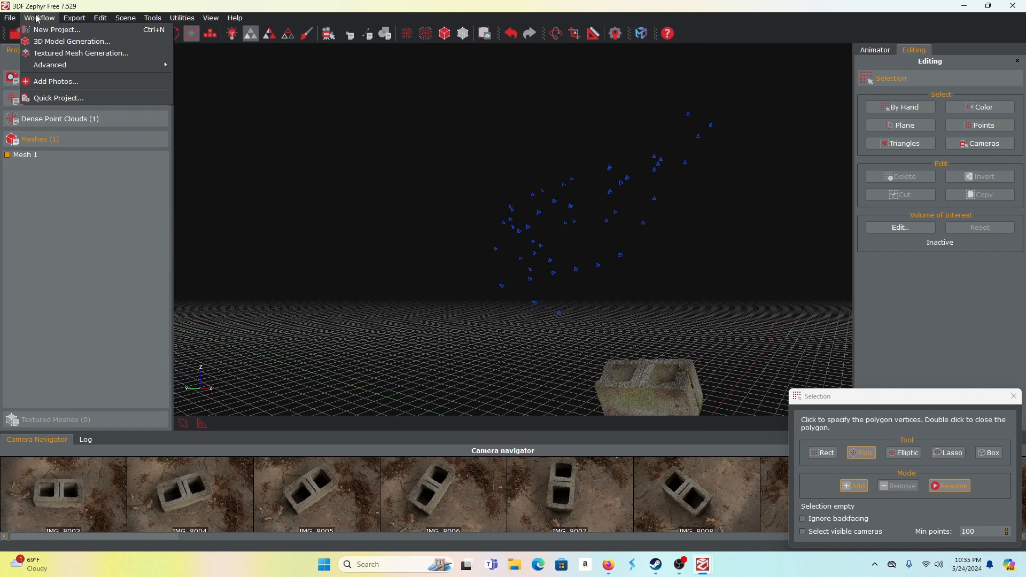
{"action": "mouse_move", "coordinate": [43, 66]}
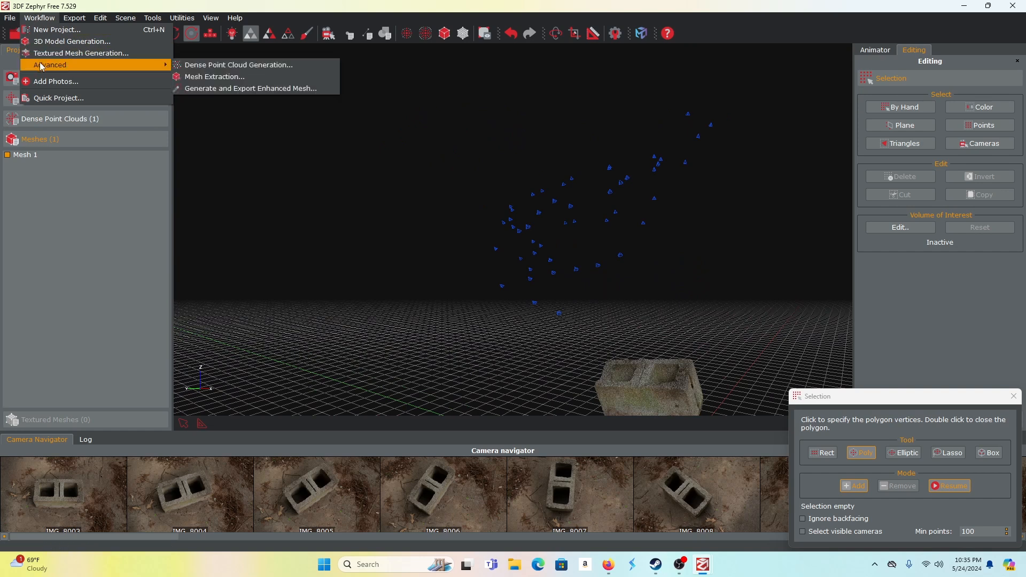
{"action": "left_click", "coordinate": [205, 90]}
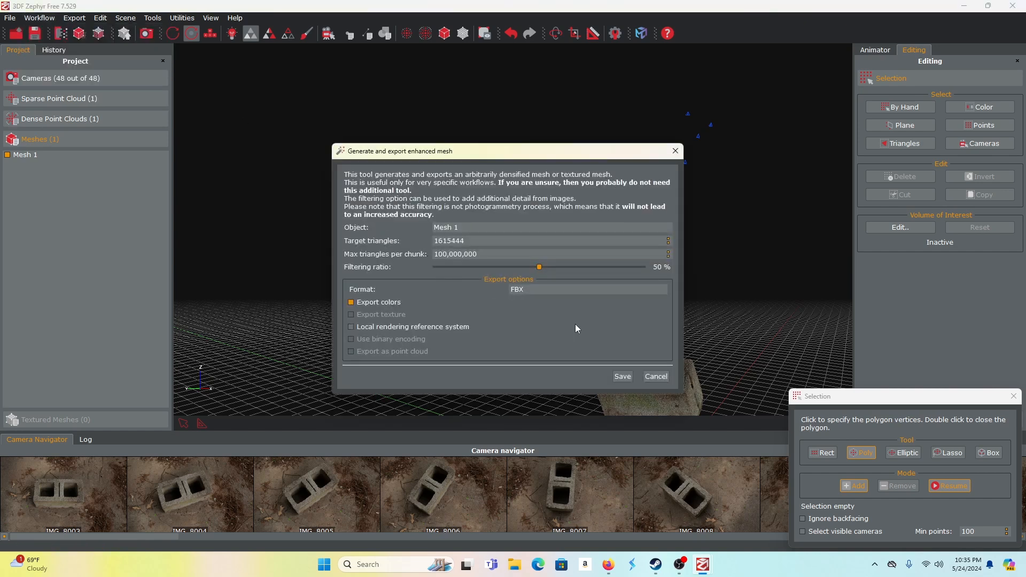
- Try OBJ as the enhanced mesh's export format and set the format back to FBX
{"action": "left_click", "coordinate": [551, 288]}
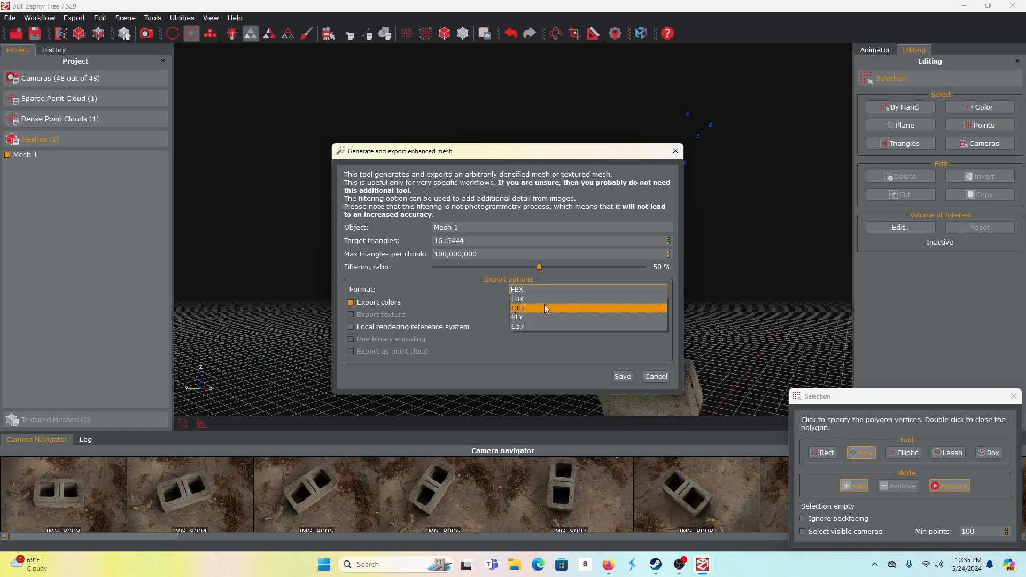
{"action": "left_click", "coordinate": [544, 307]}
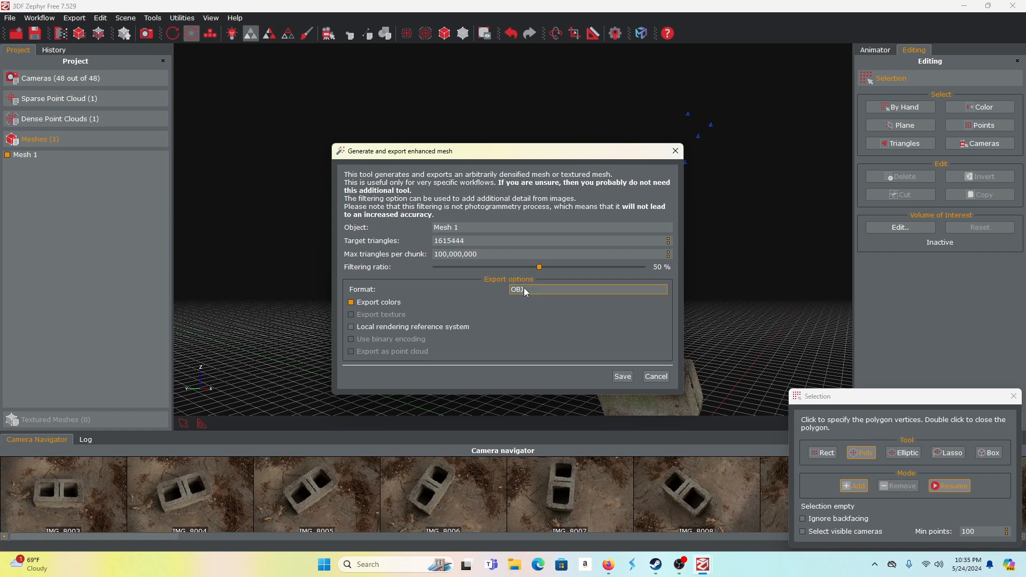
{"action": "left_click", "coordinate": [524, 288]}
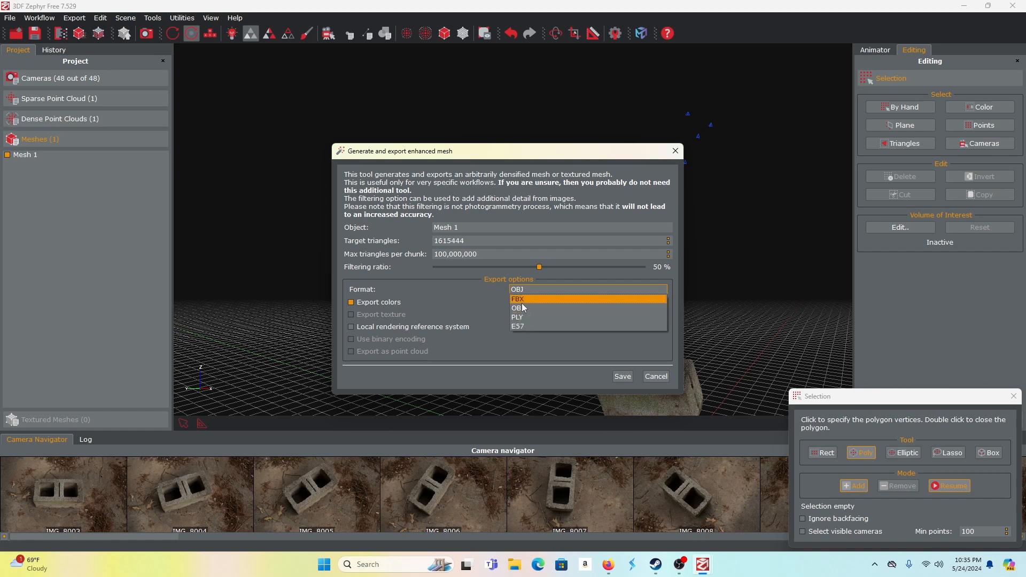
{"action": "left_click", "coordinate": [524, 309]}
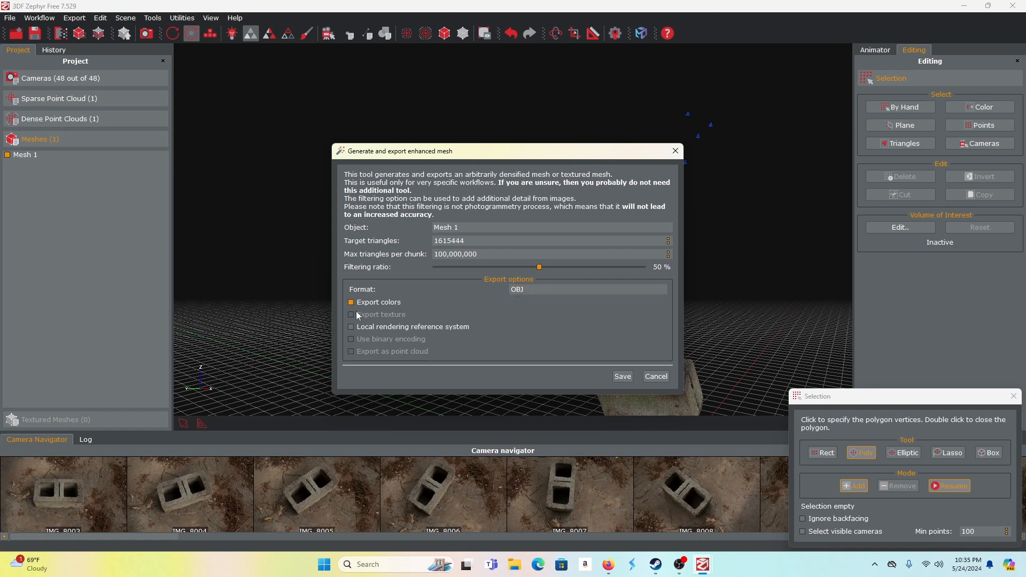
{"action": "left_click", "coordinate": [515, 290]}
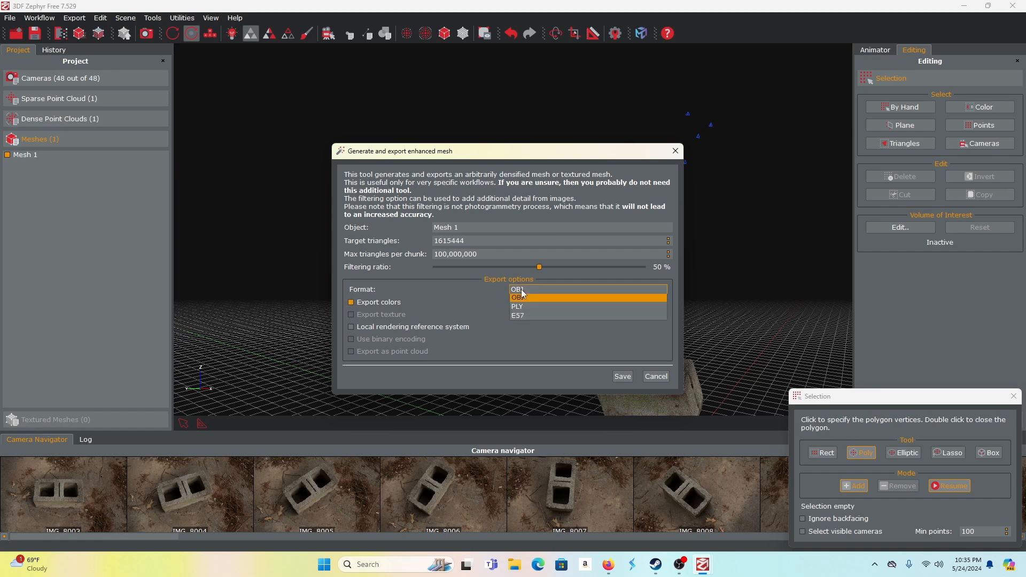
{"action": "left_click", "coordinate": [520, 300]}
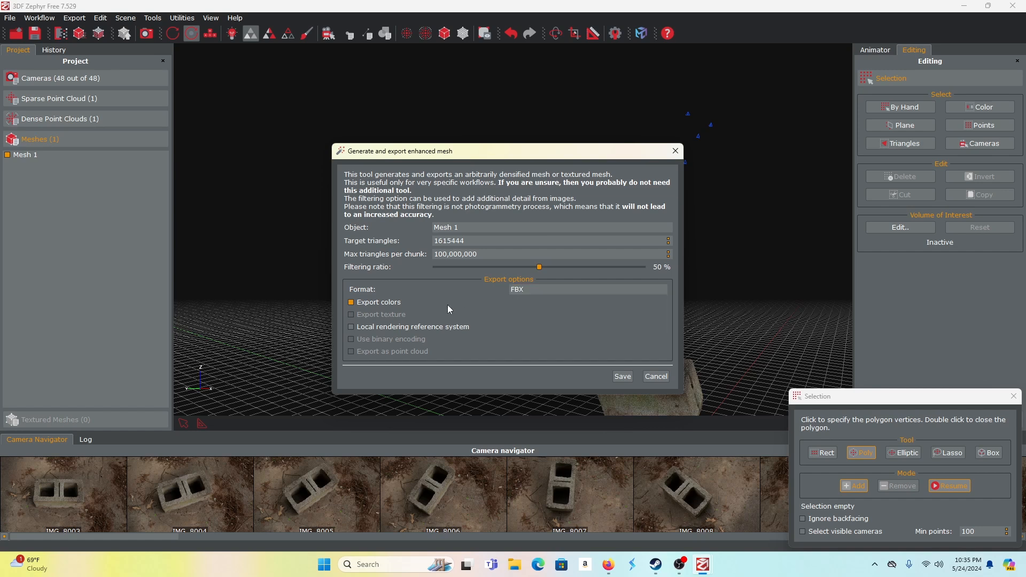